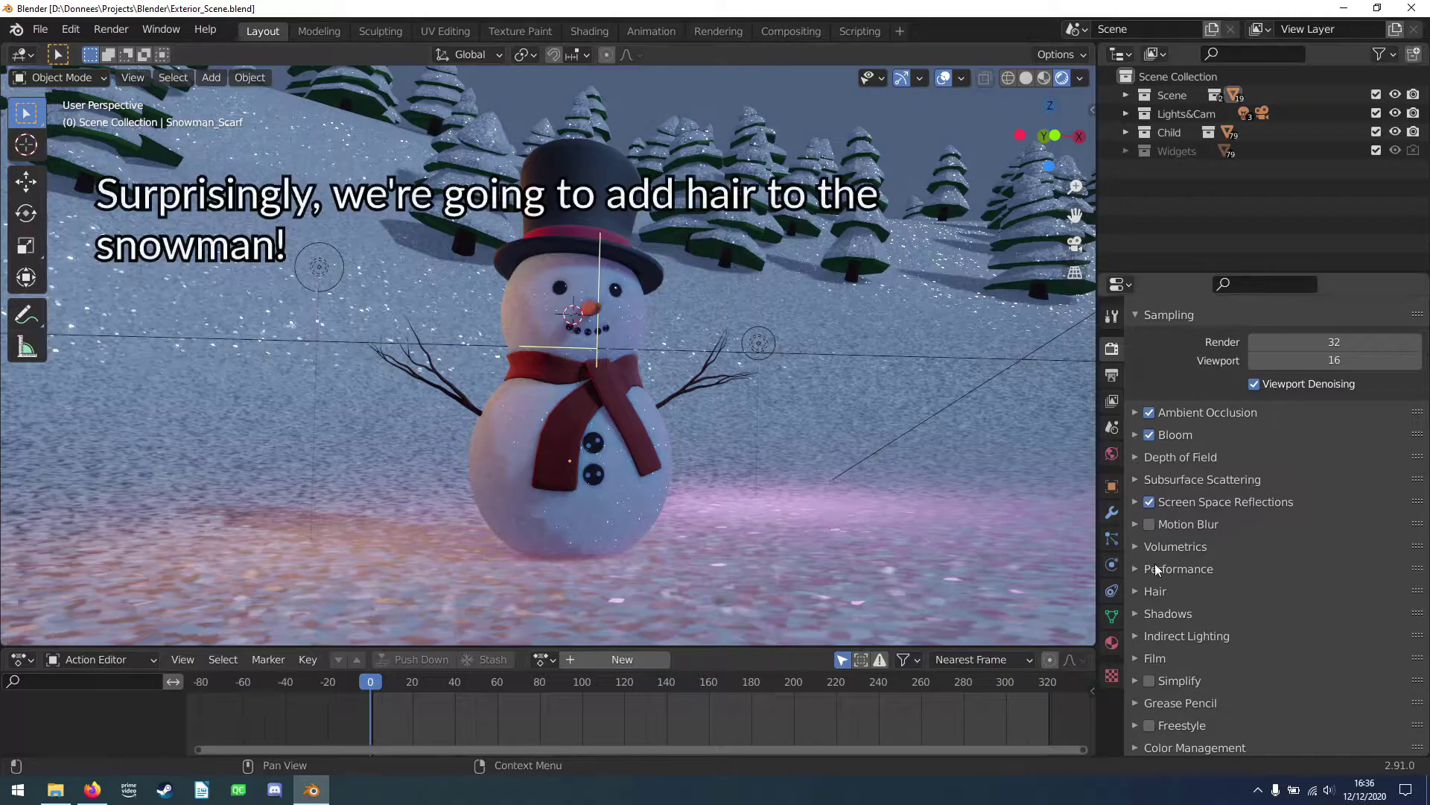
- Set the render Hair Shape Type to Strip and select the snowman body
click(1156, 590)
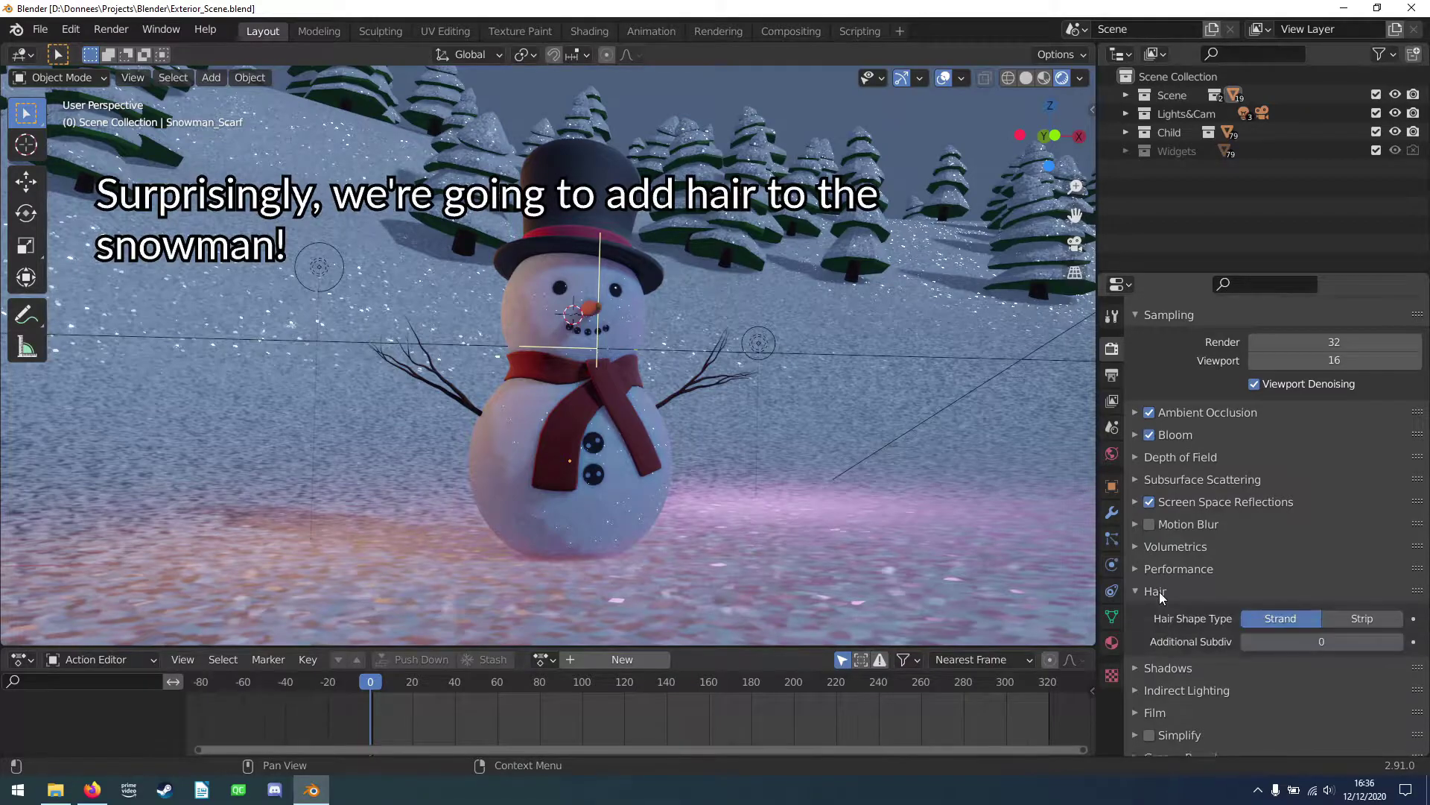
click(1363, 619)
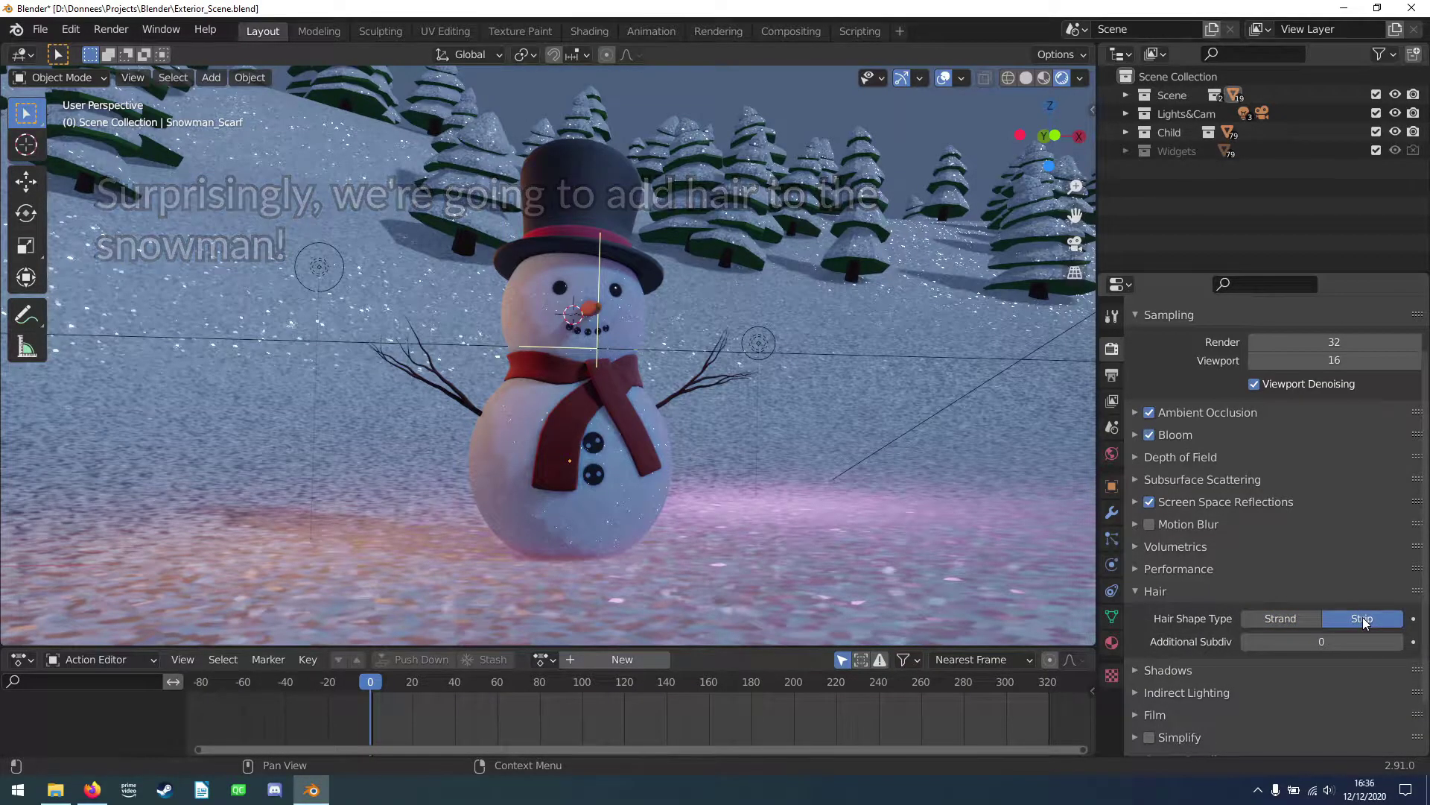
click(529, 292)
mouse_move(542, 378)
middle_down()
mouse_move(648, 388)
mouse_move(221, 387)
mouse_move(297, 394)
middle_up()
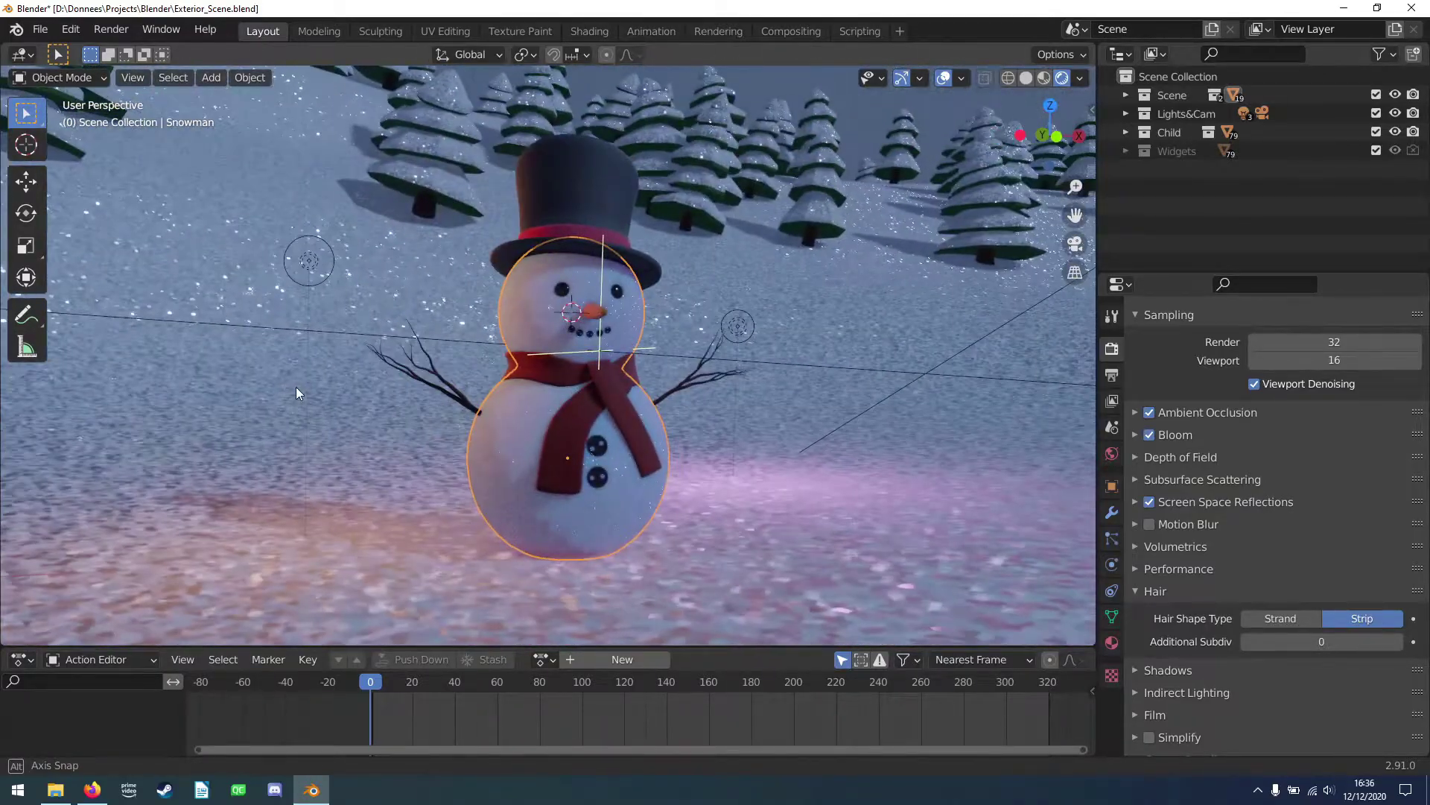
- Add a particle system to the snowman and name its settings SnowmanParticlesSettings
click(1112, 538)
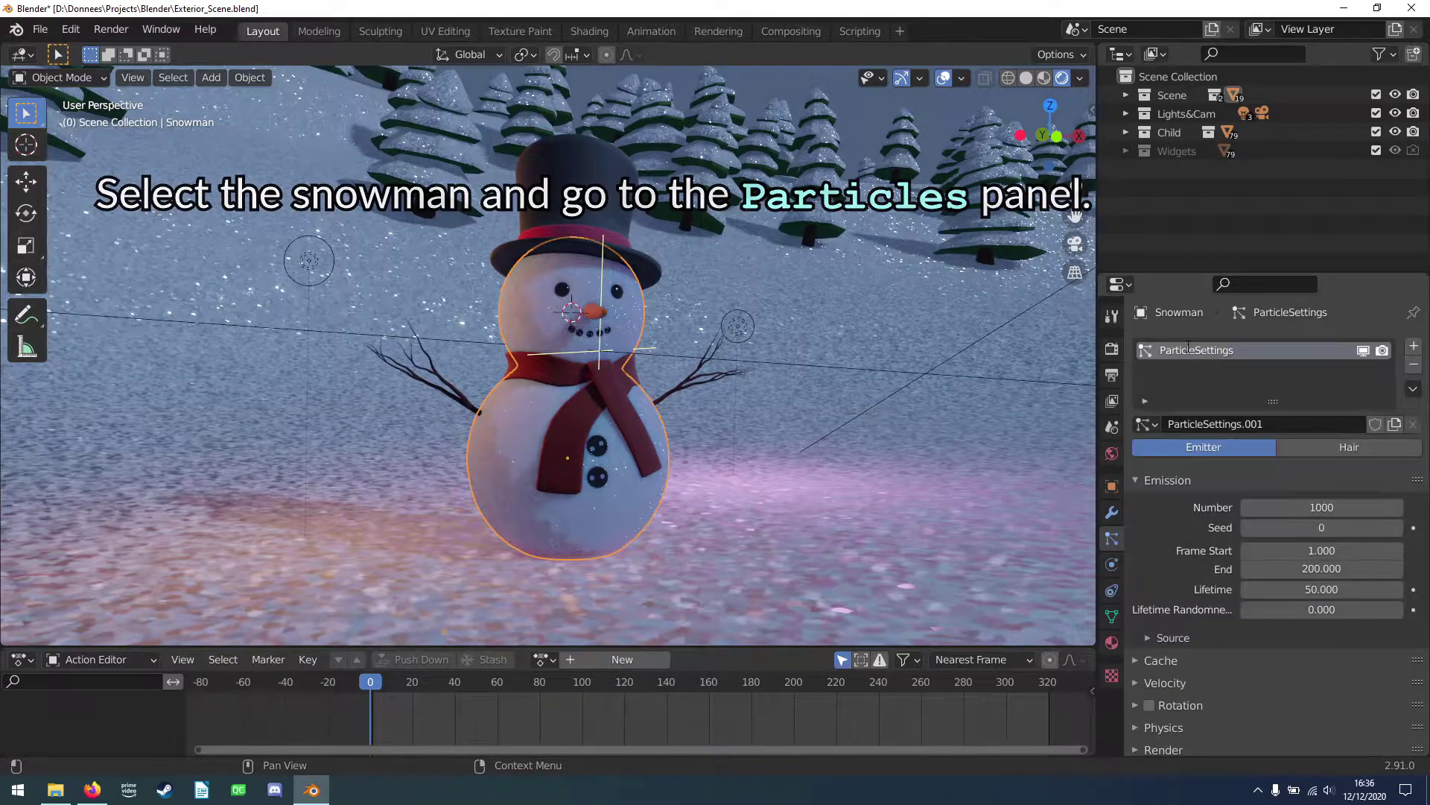
text(Snowman)
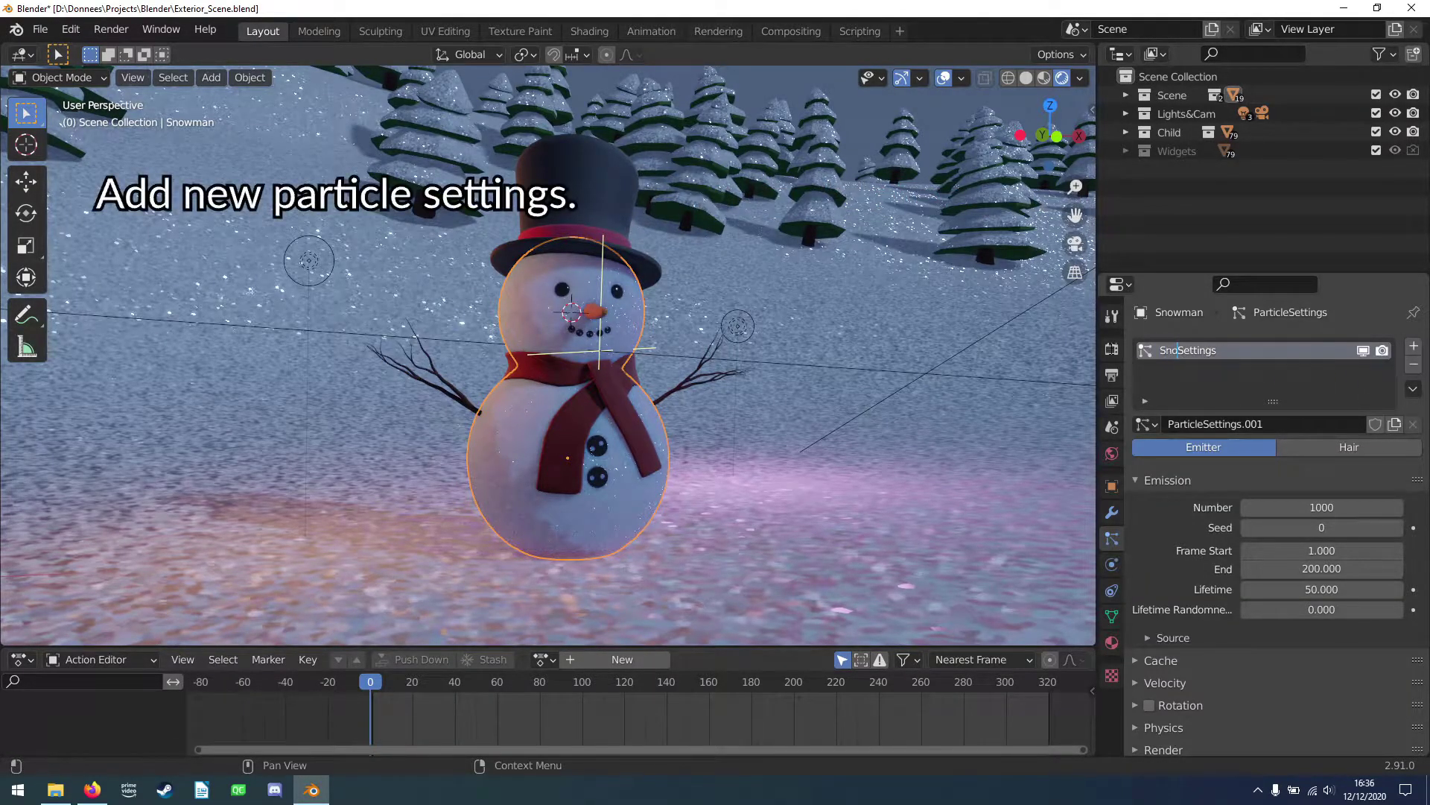
text(Partic)
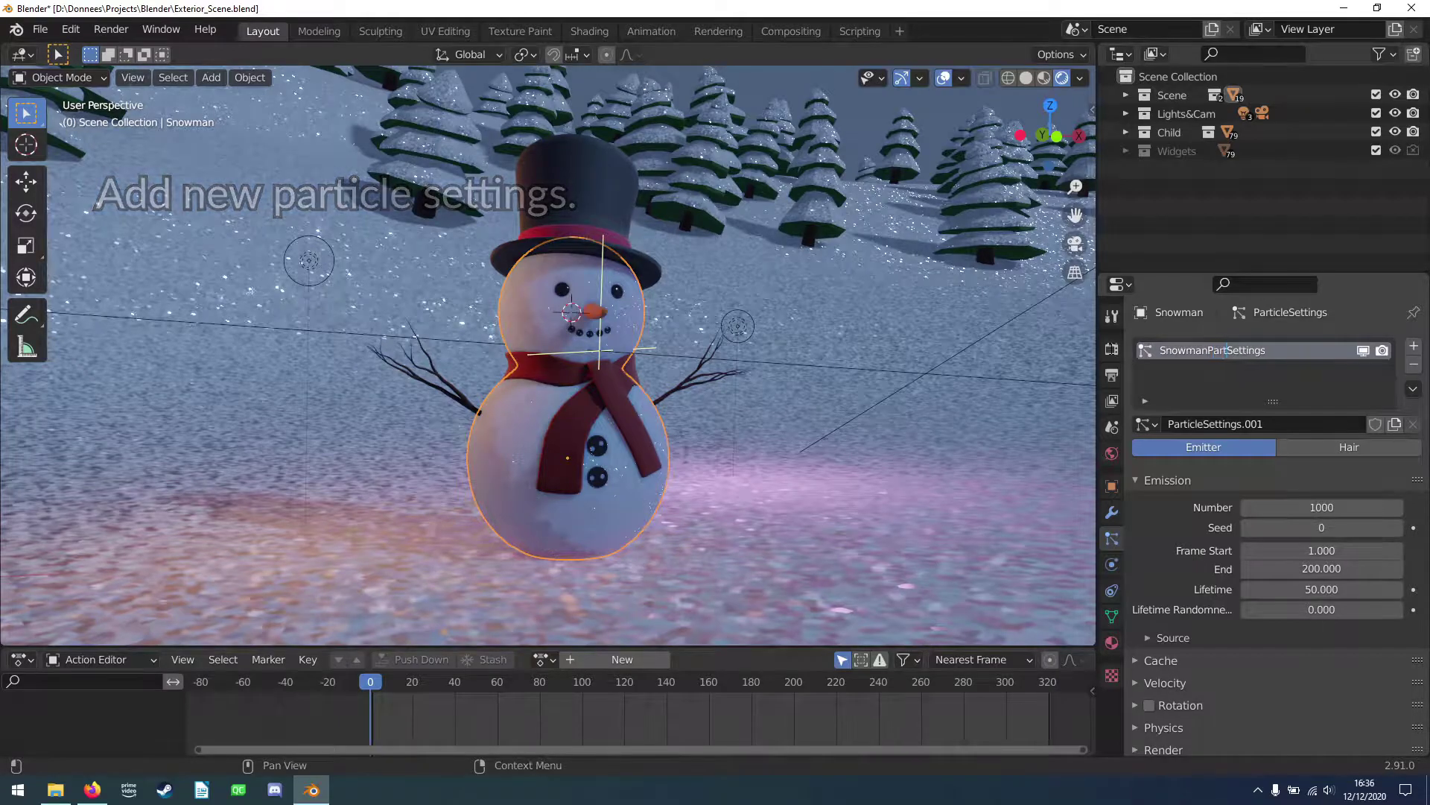
text(les)
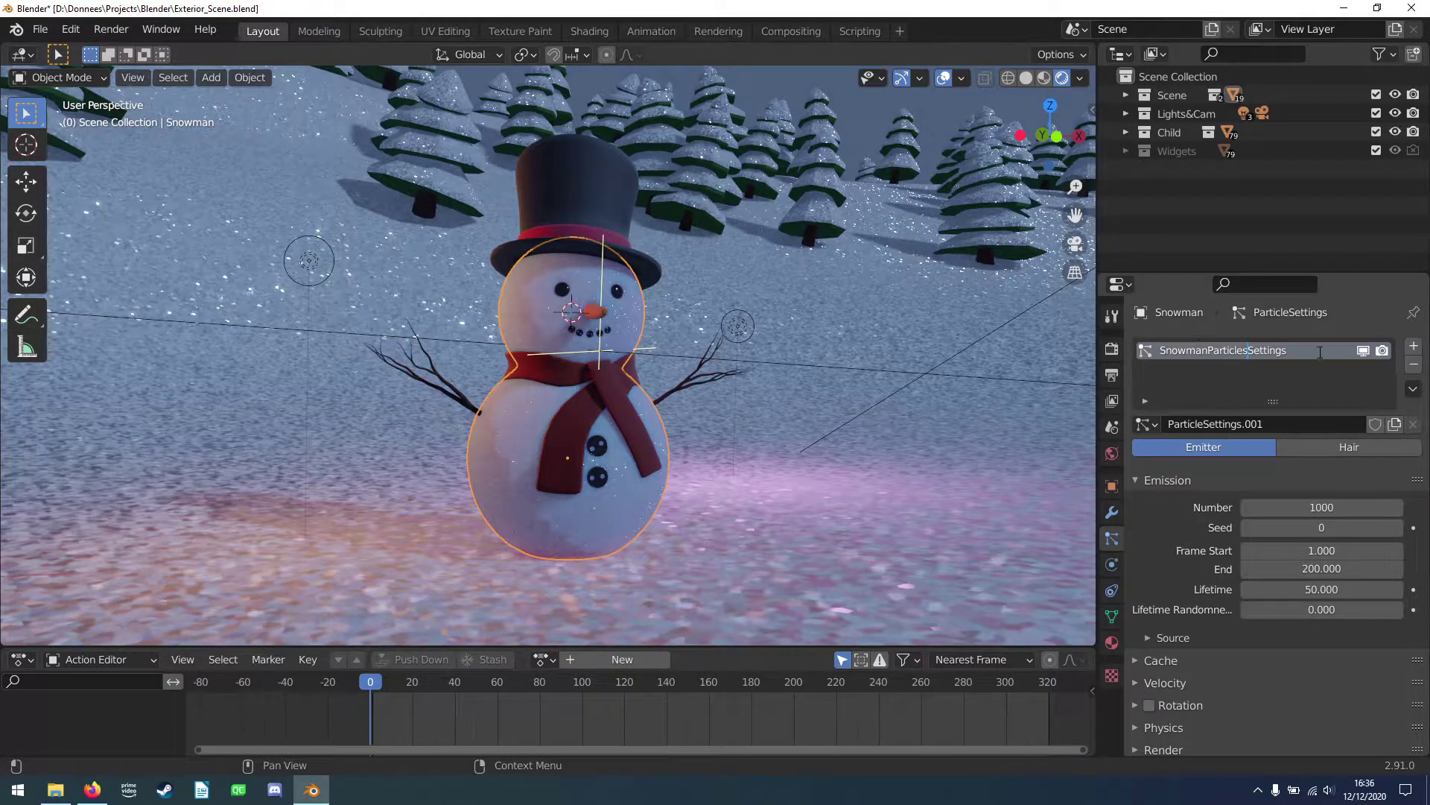
key(Return)
click(1289, 424)
text(SnowmanParticlesSettings)
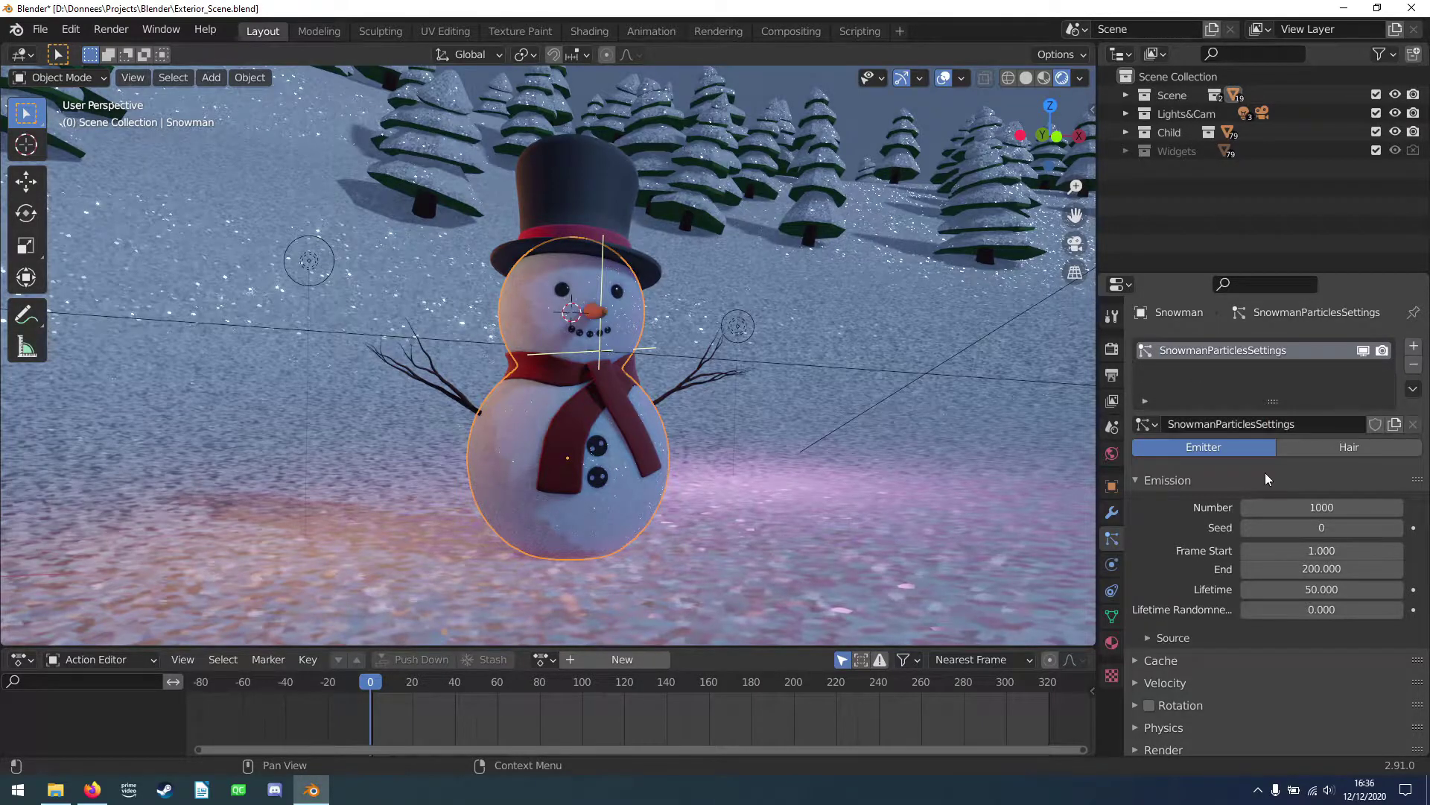
- Make the particle system Hair with a hair length of 0.02 m
click(1343, 447)
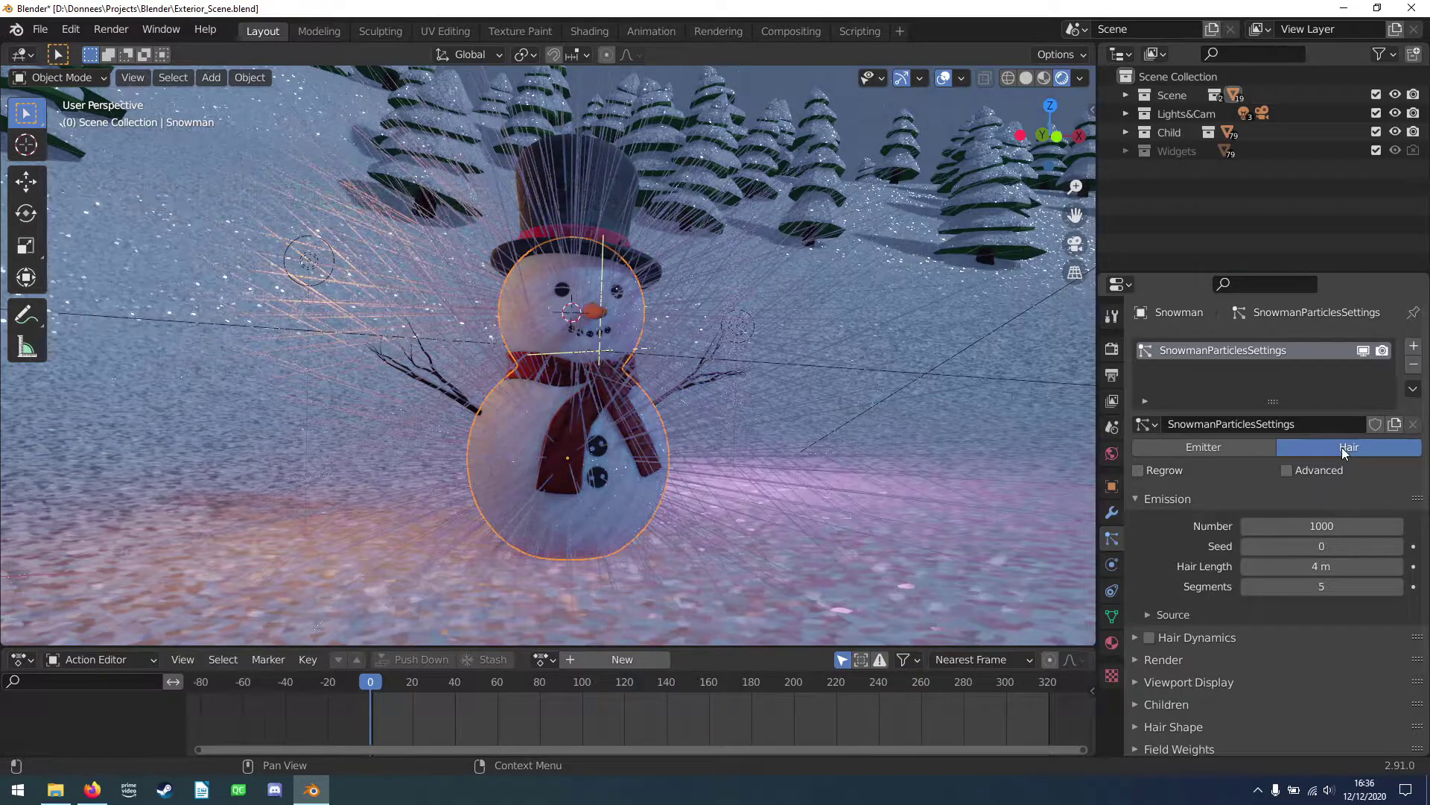
mouse_move(1321, 546)
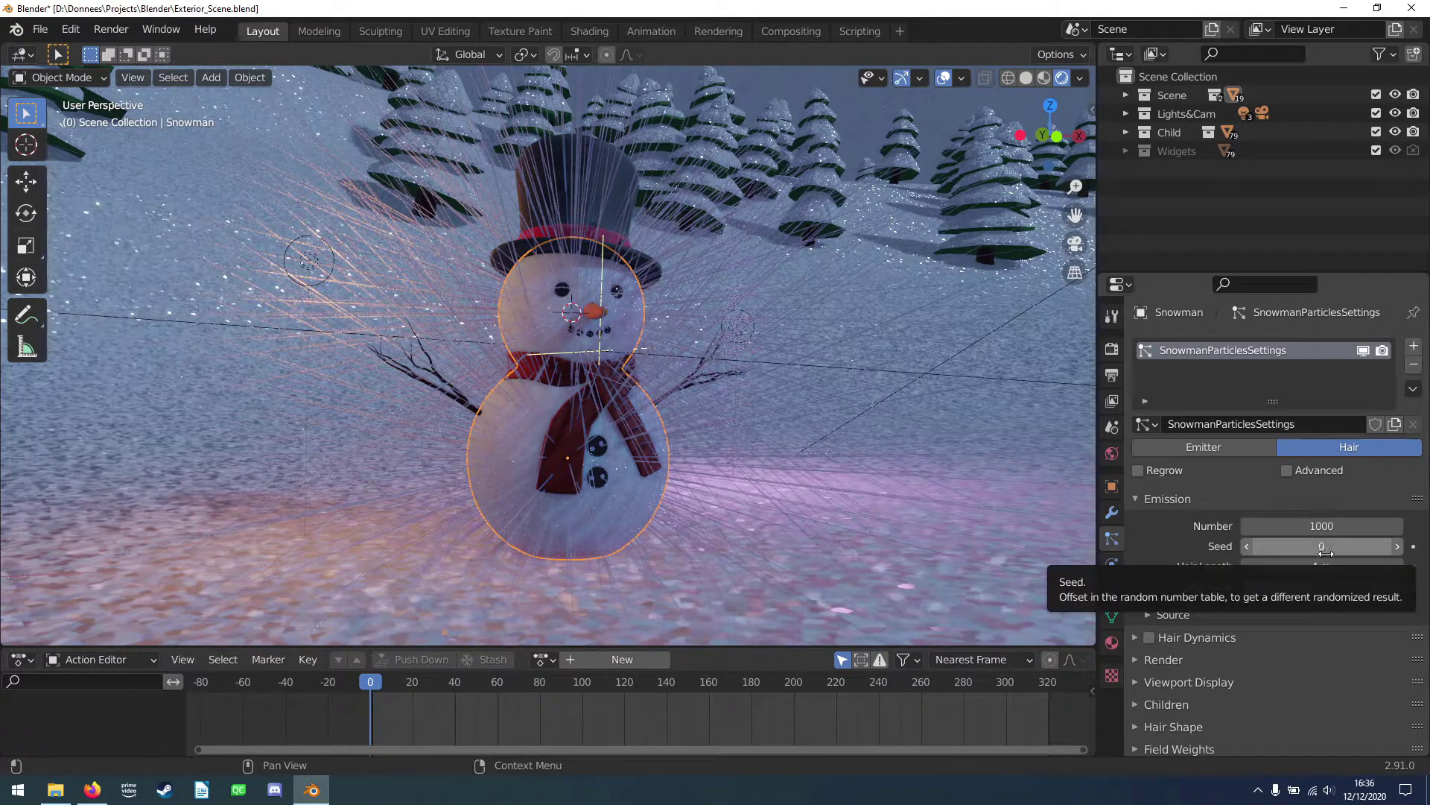
text(0.02)
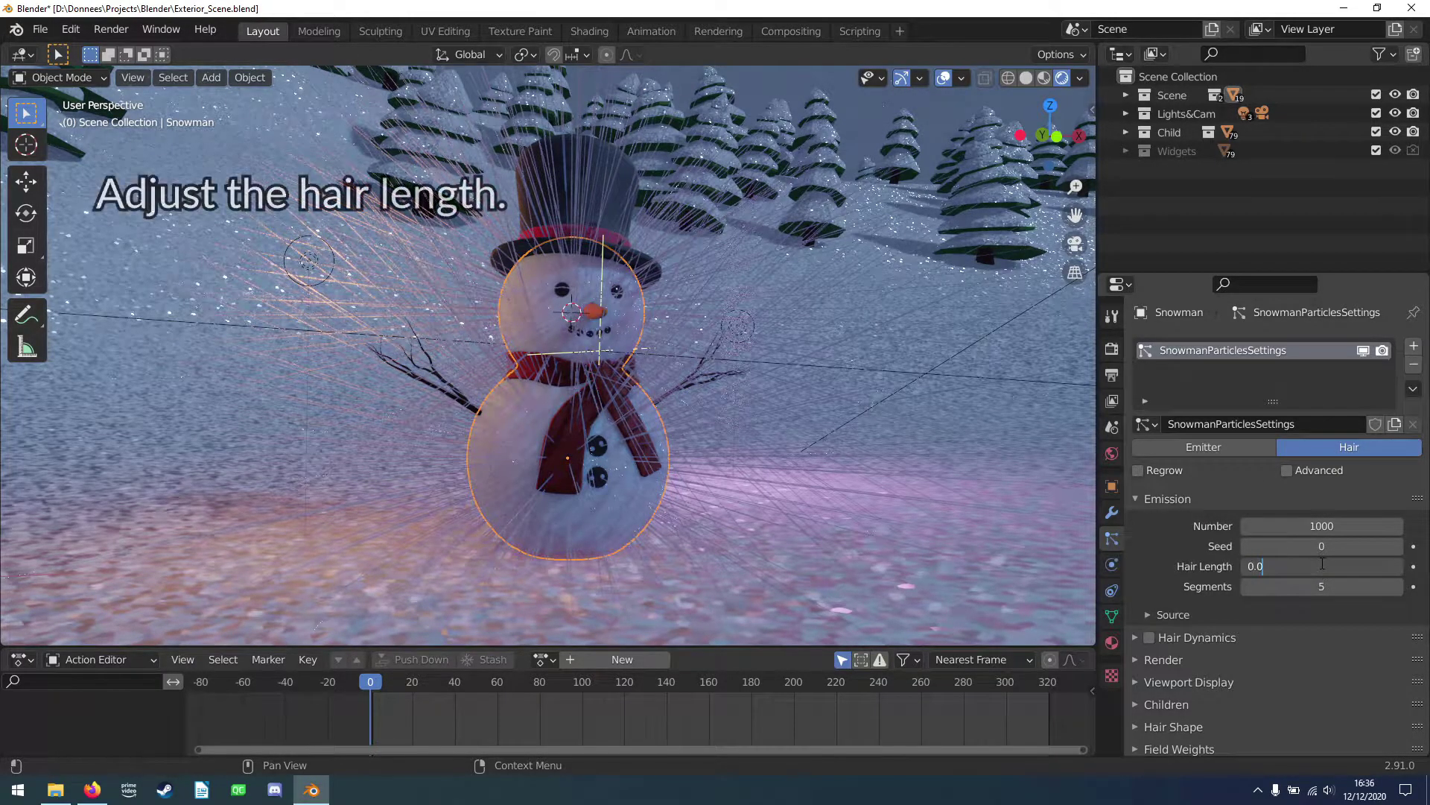
key(Return)
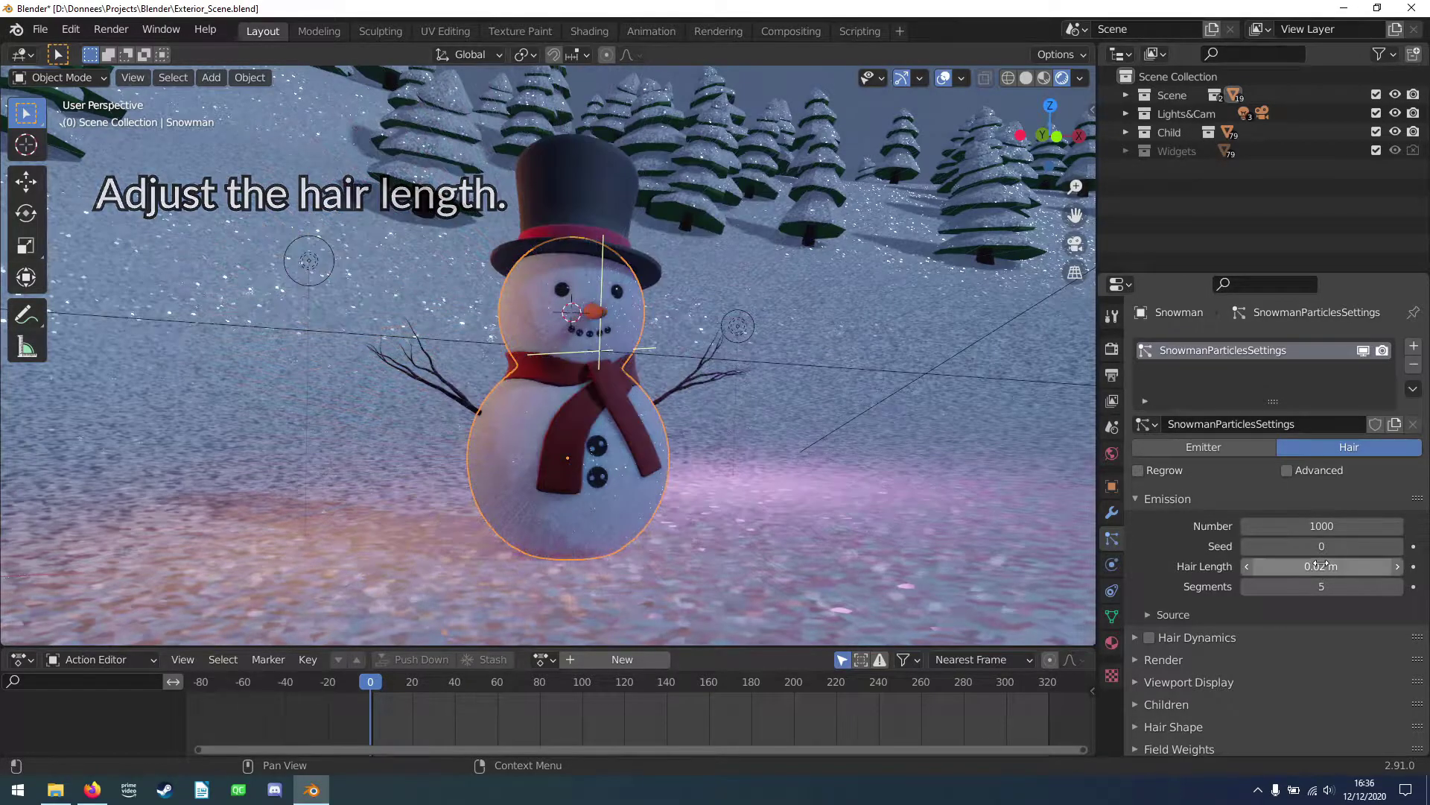
scroll(580, 240, up, 5)
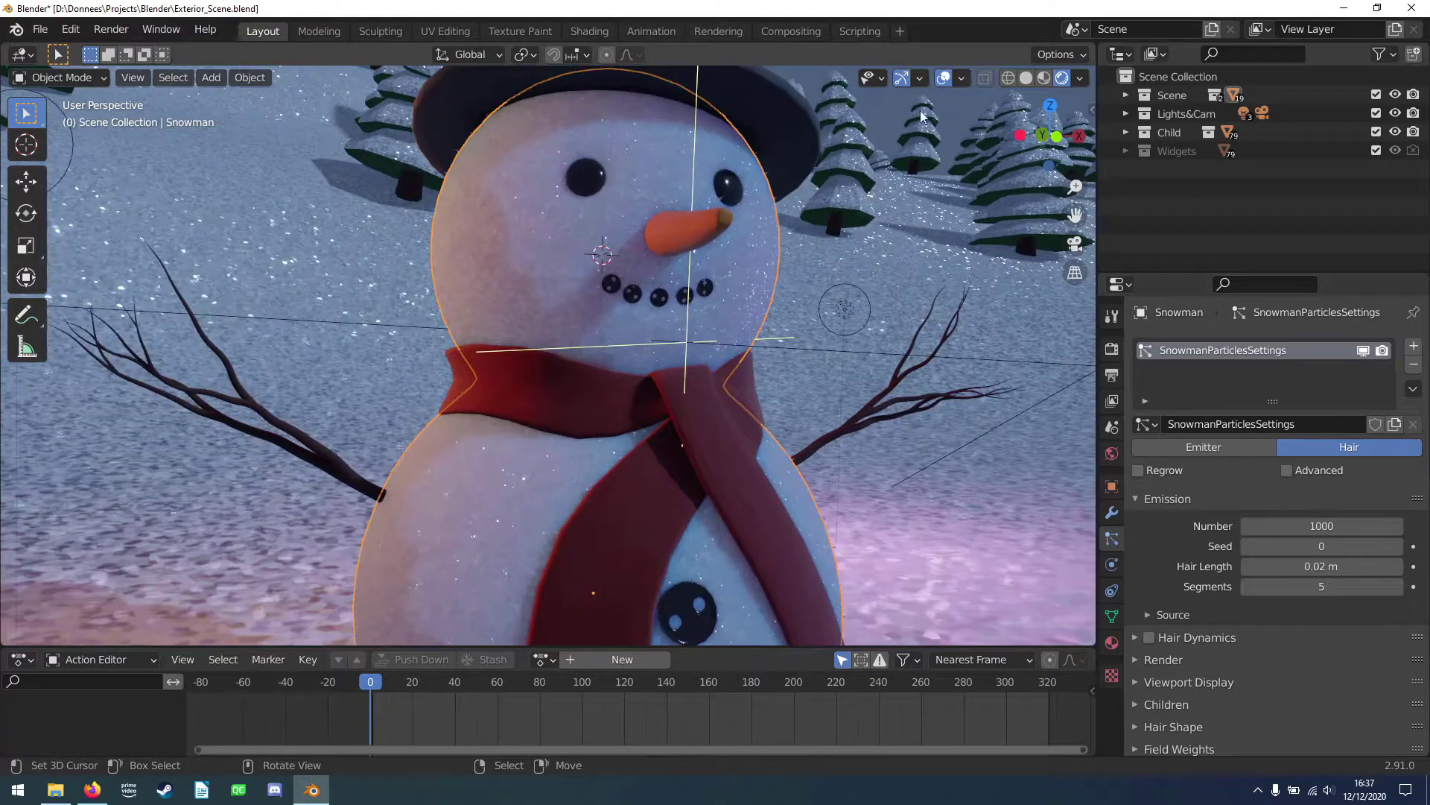
- Switch the viewport to Solid shading and orbit to the snowman's head
click(1026, 79)
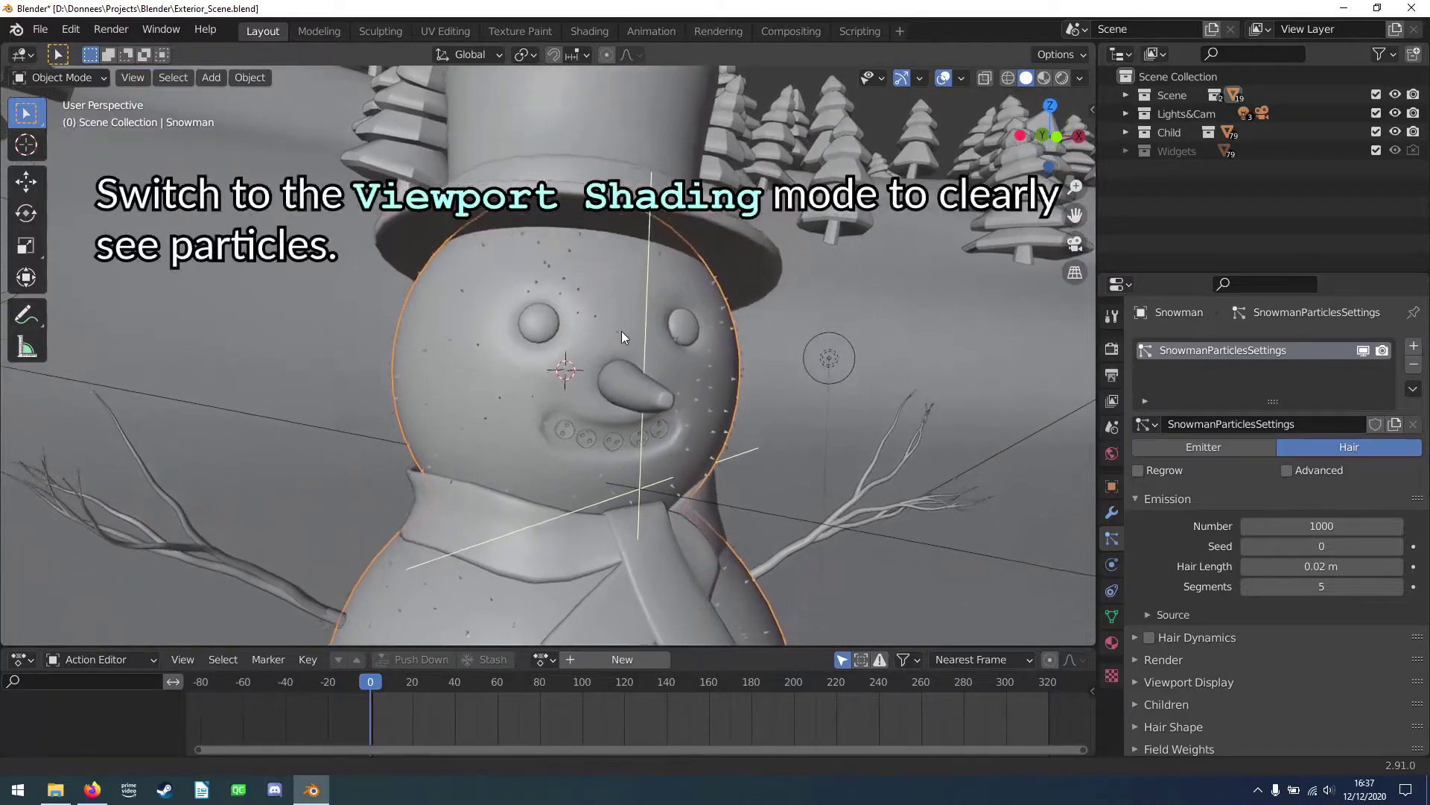
scroll(623, 309, up, 2)
scroll(624, 310, up, 2)
mouse_move(624, 310)
middle_down()
mouse_move(823, 294)
mouse_move(534, 298)
mouse_move(690, 300)
middle_up()
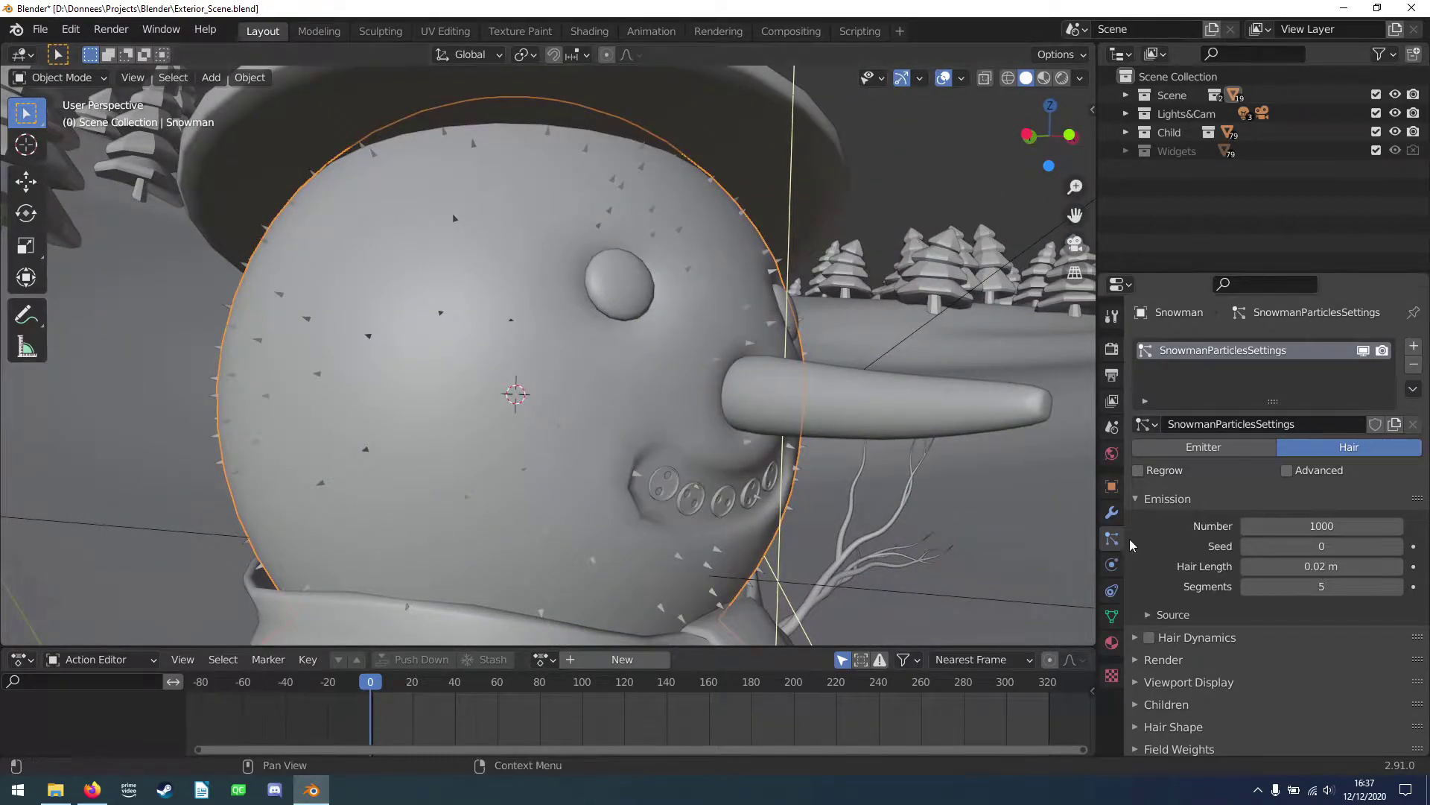
- Set the hair emission Distribution to Random instead of Jittered
click(1171, 615)
scroll(1171, 617, down, 2)
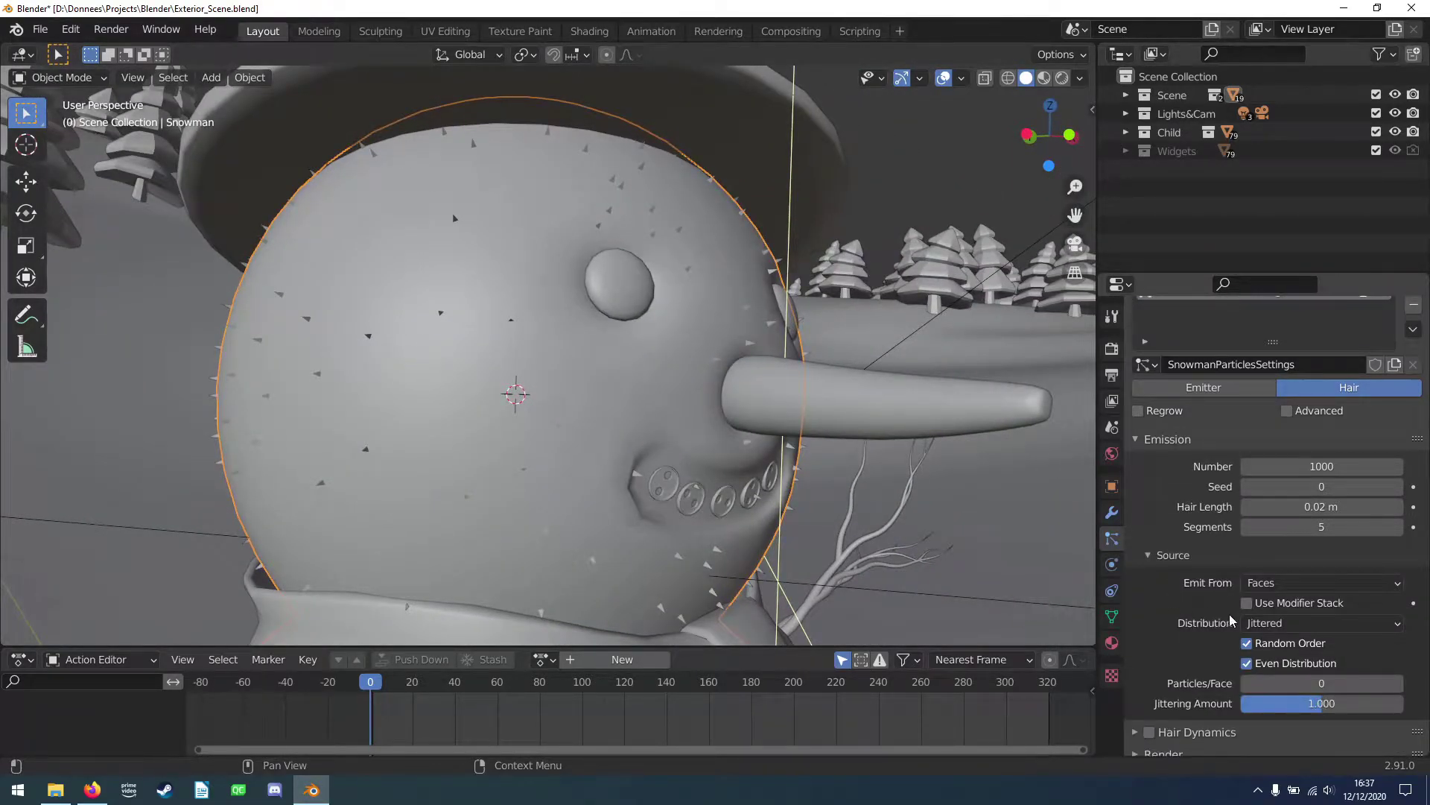
click(1271, 624)
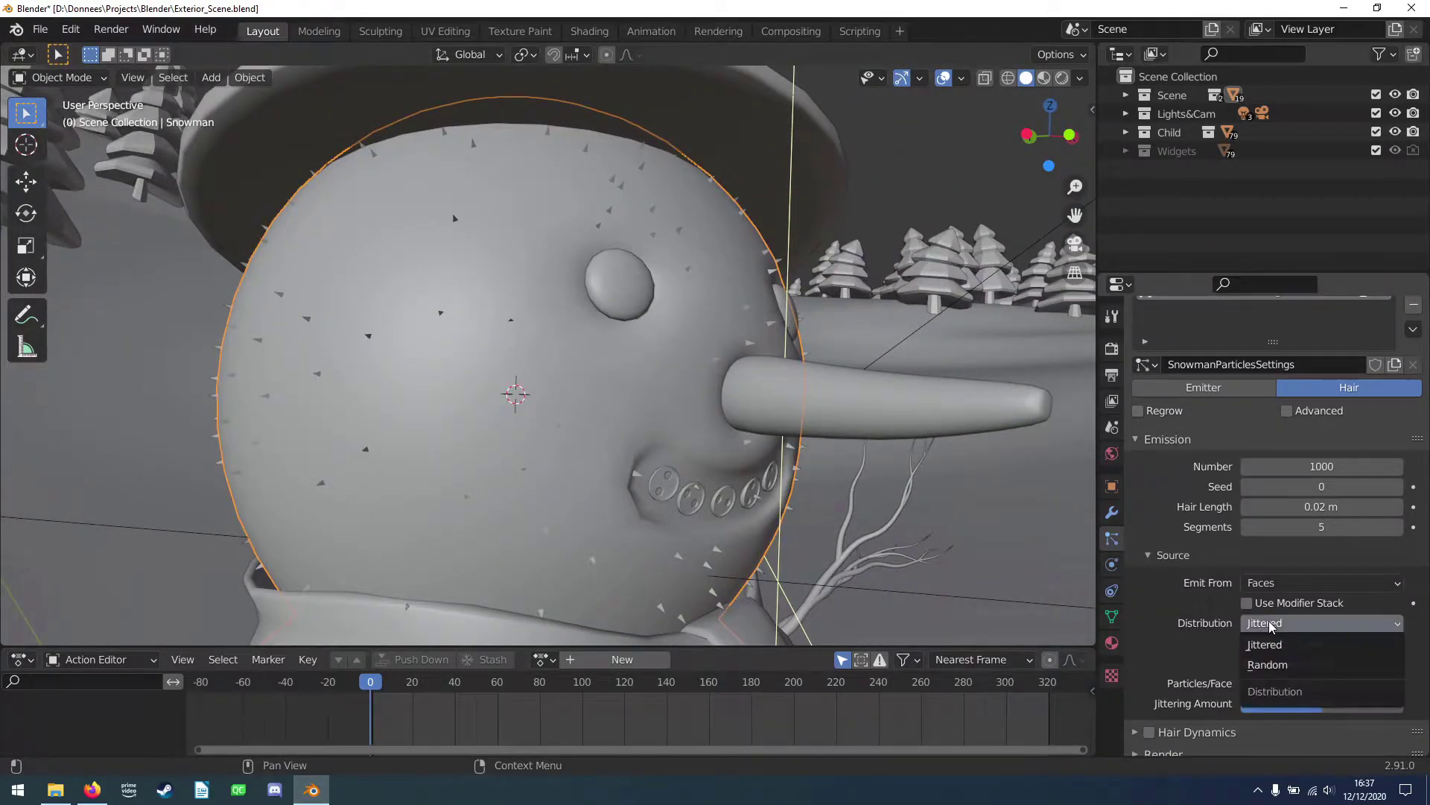
click(1273, 664)
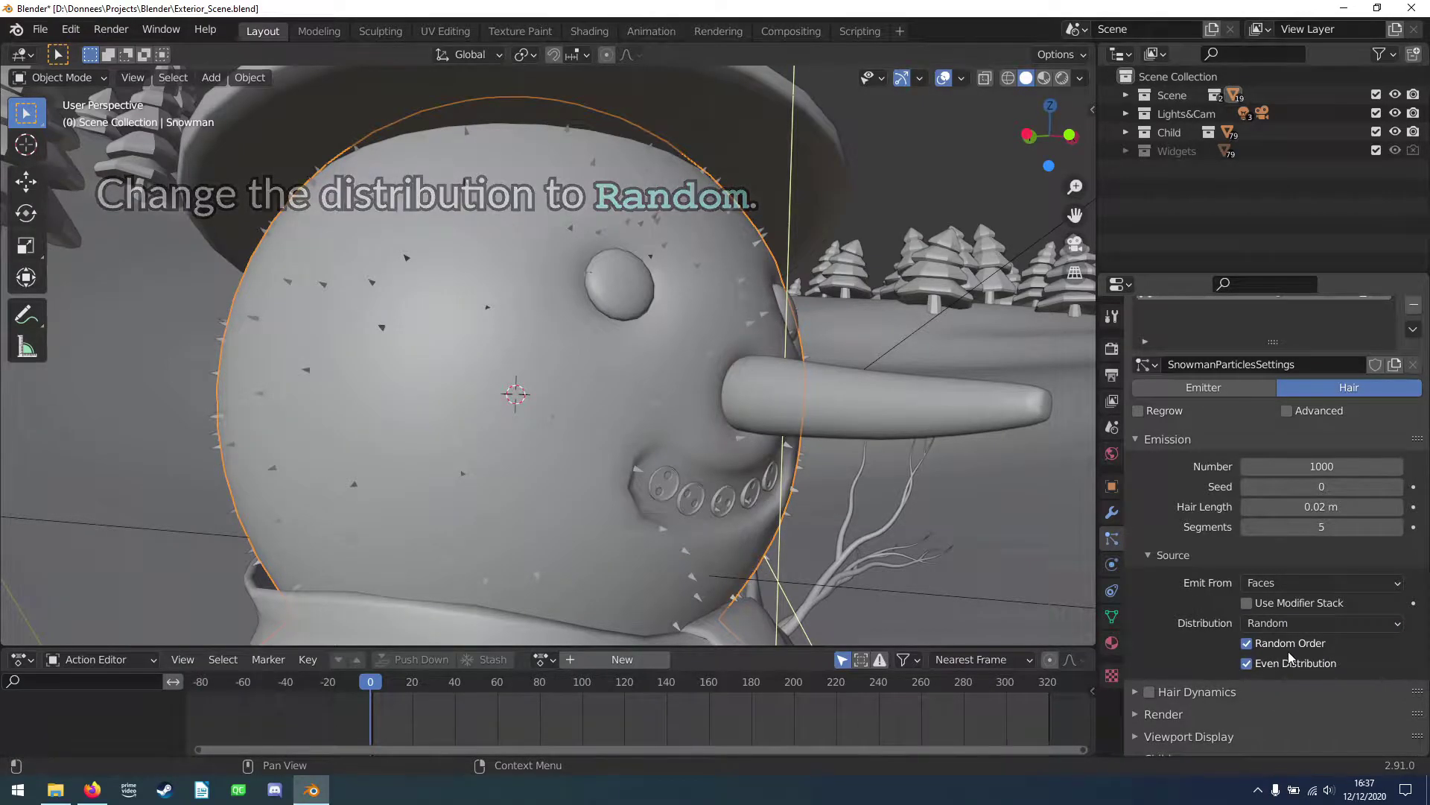
click(1170, 555)
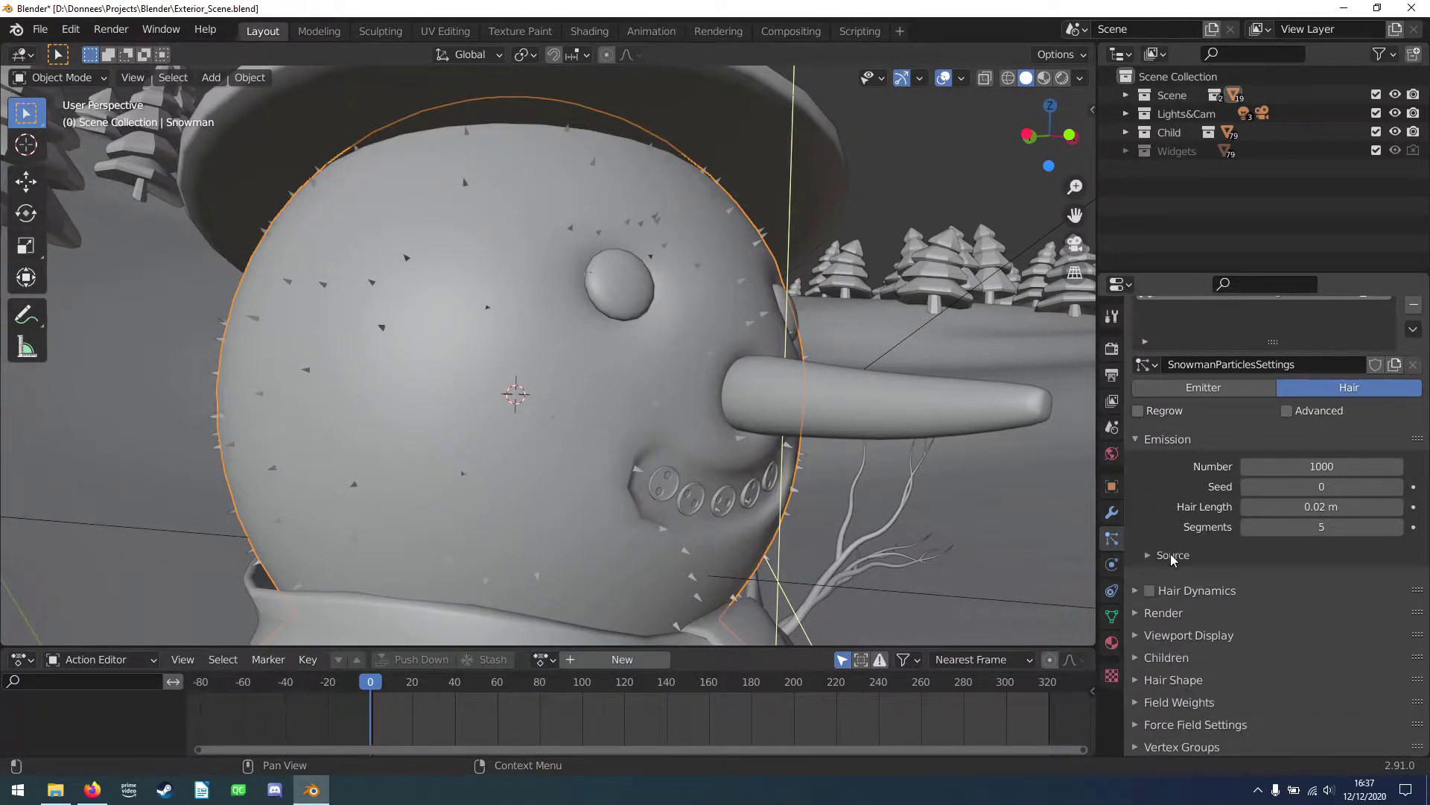
- Enable Interpolated child hairs with a display amount of 100
scroll(1174, 604, down, 1)
click(1175, 613)
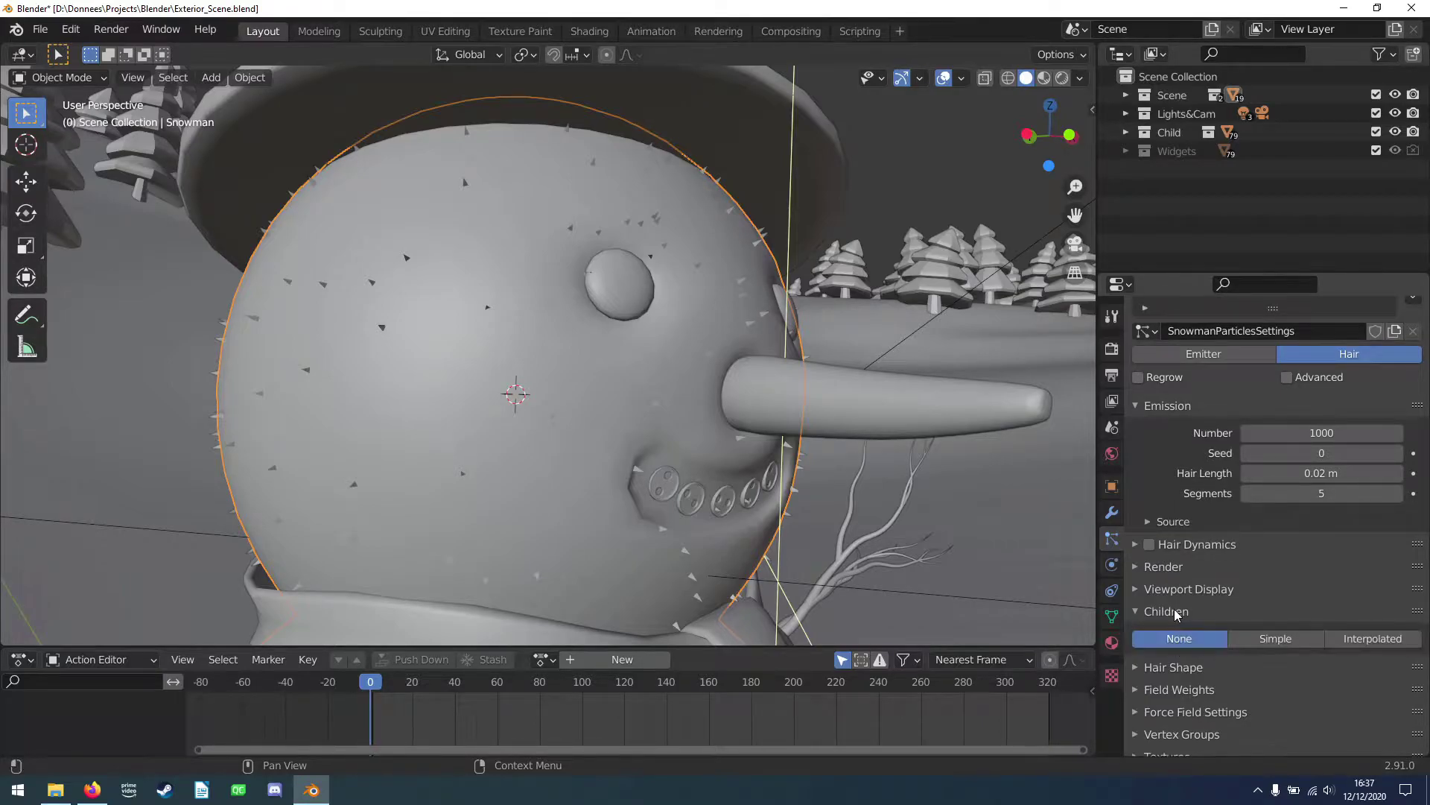
click(1366, 639)
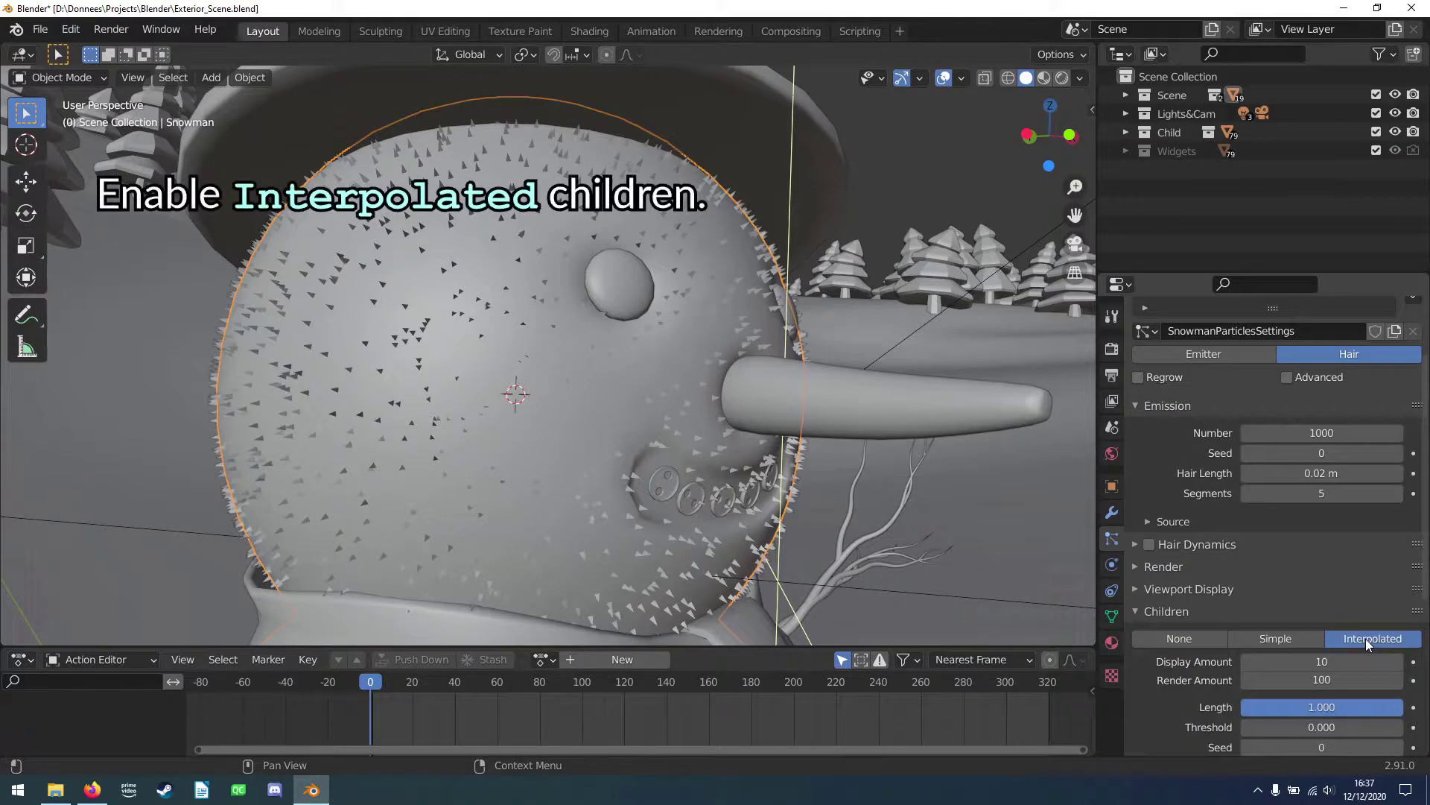
click(1320, 661)
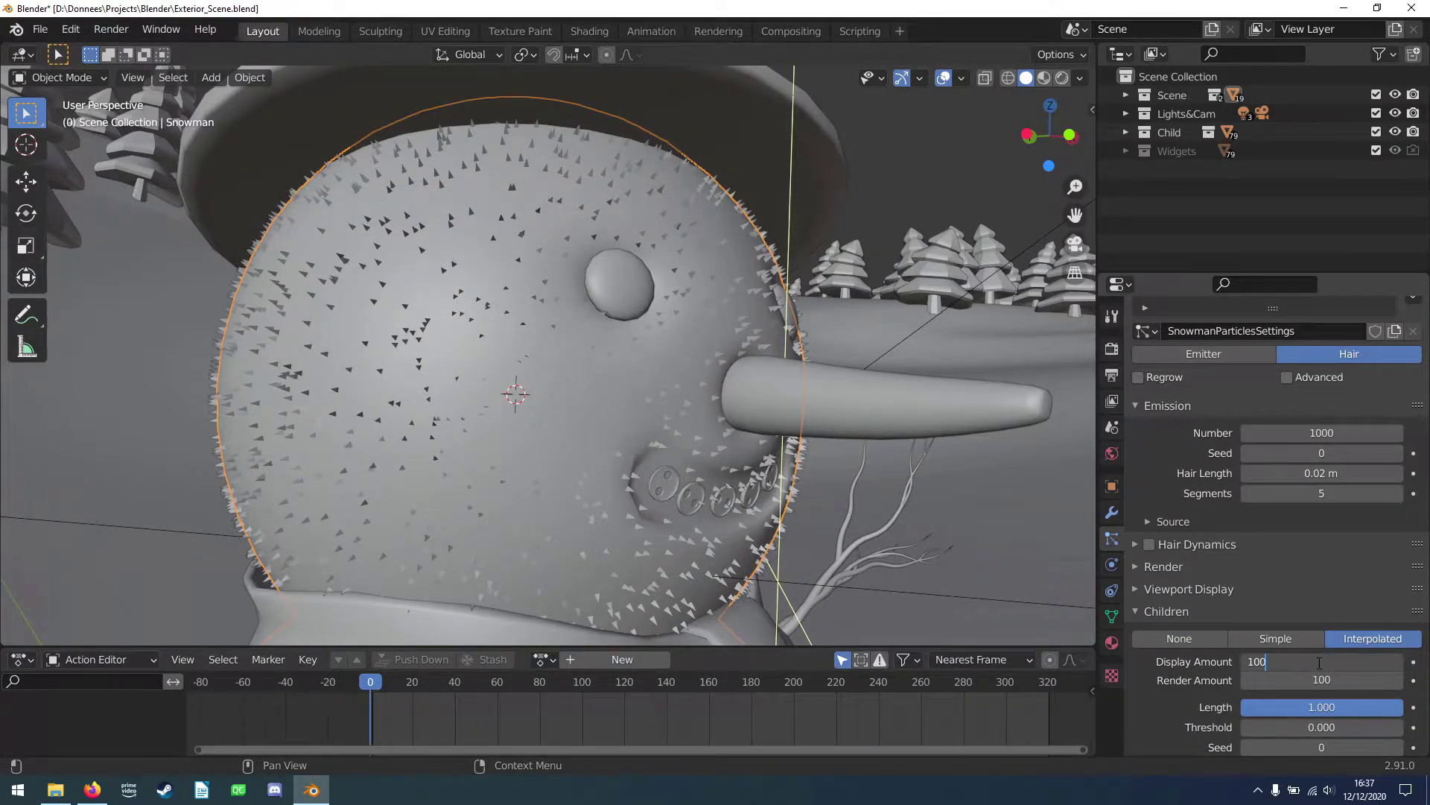
key(Return)
- Set the child hair length to 0.7
scroll(752, 470, down, 5)
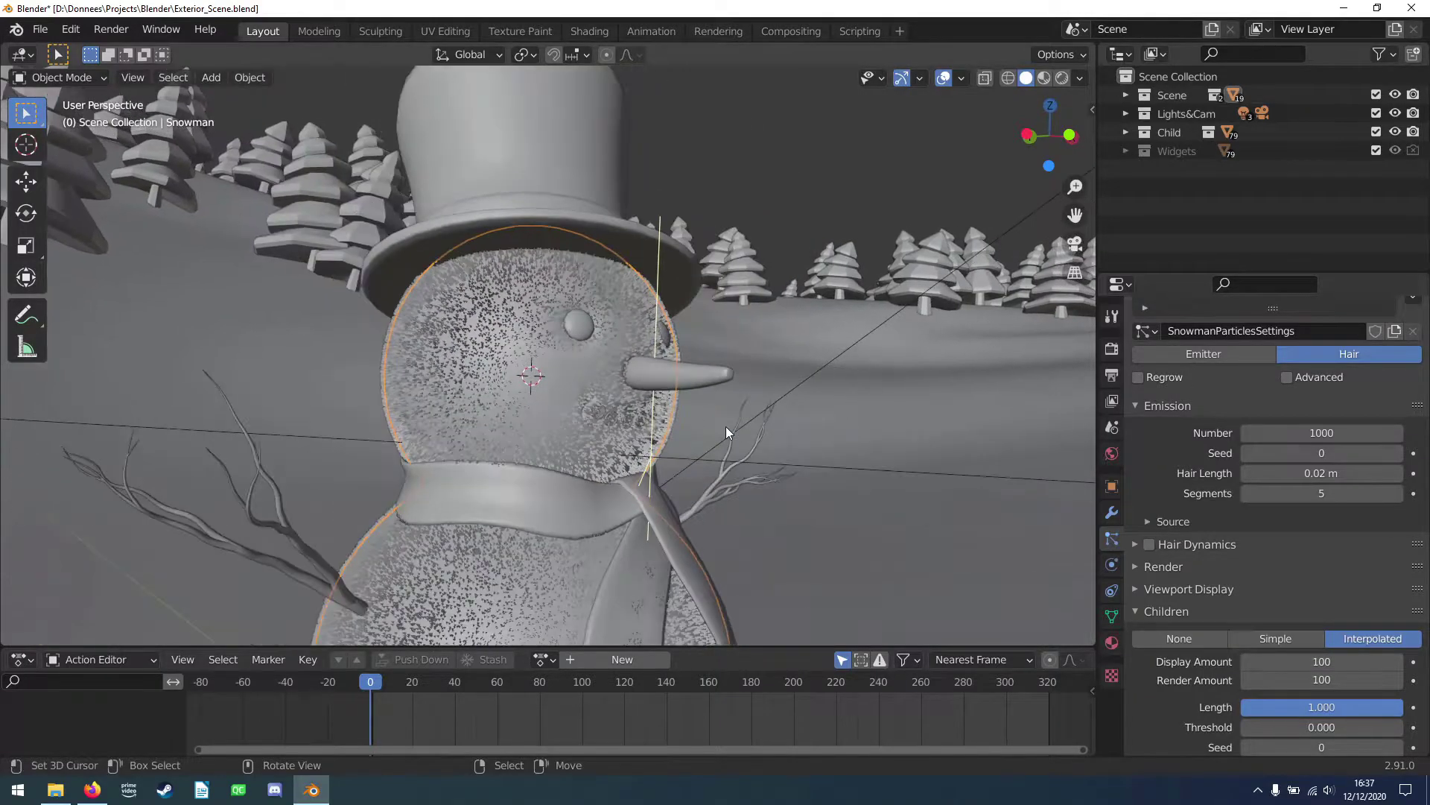
mouse_move(688, 414)
middle_down()
mouse_move(405, 396)
mouse_move(686, 396)
middle_up()
scroll(685, 397, up, 5)
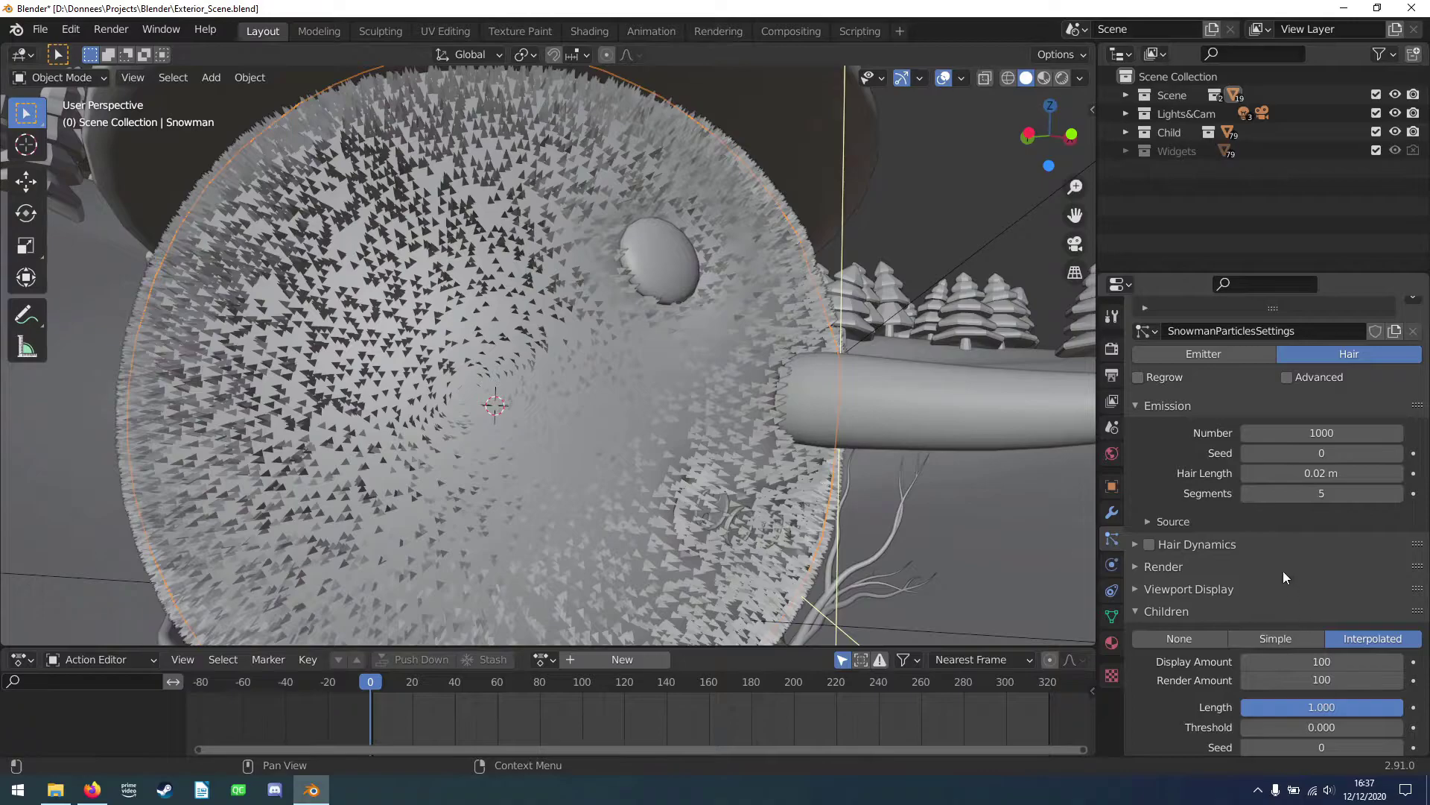
scroll(1281, 570, down, 4)
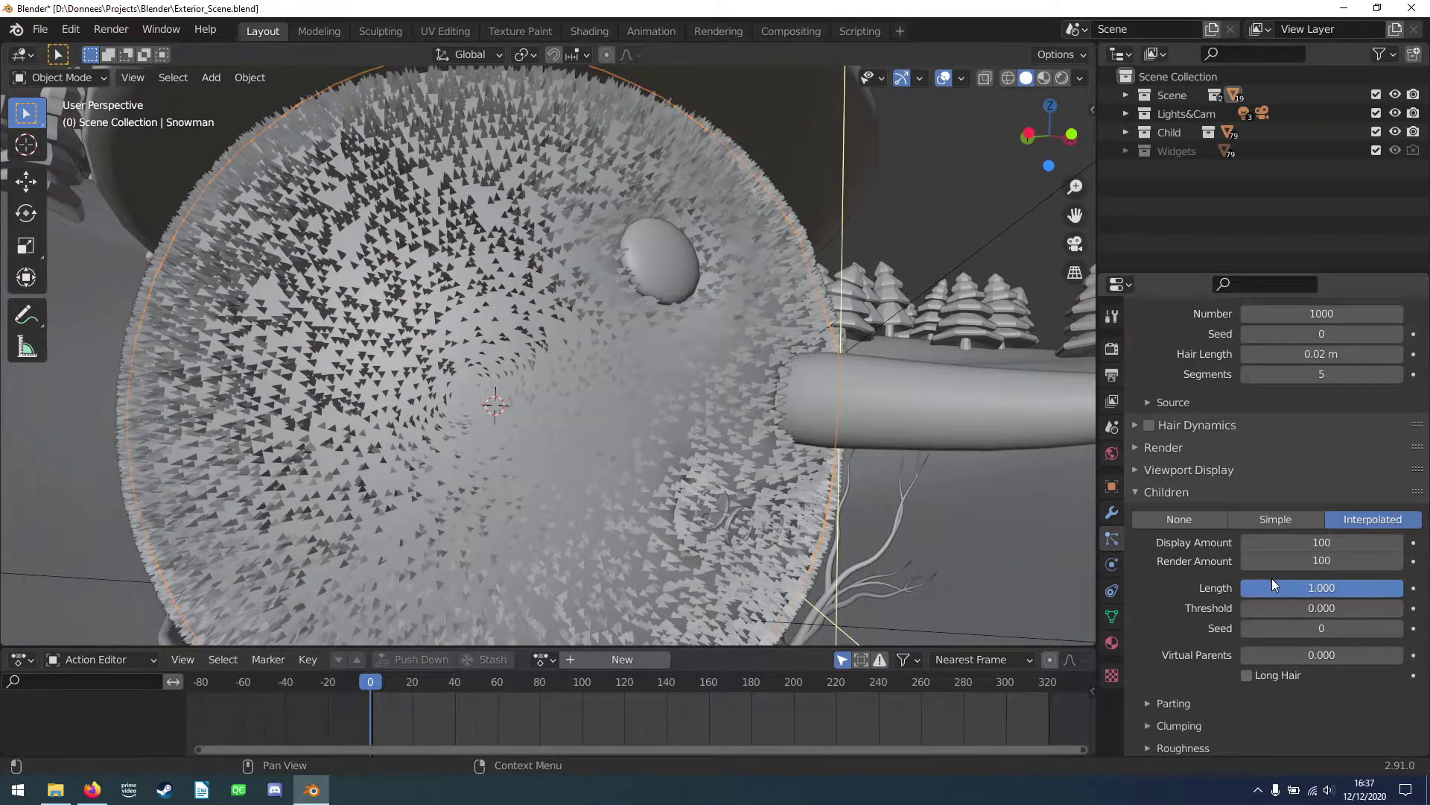
click(1301, 594)
text(0.7)
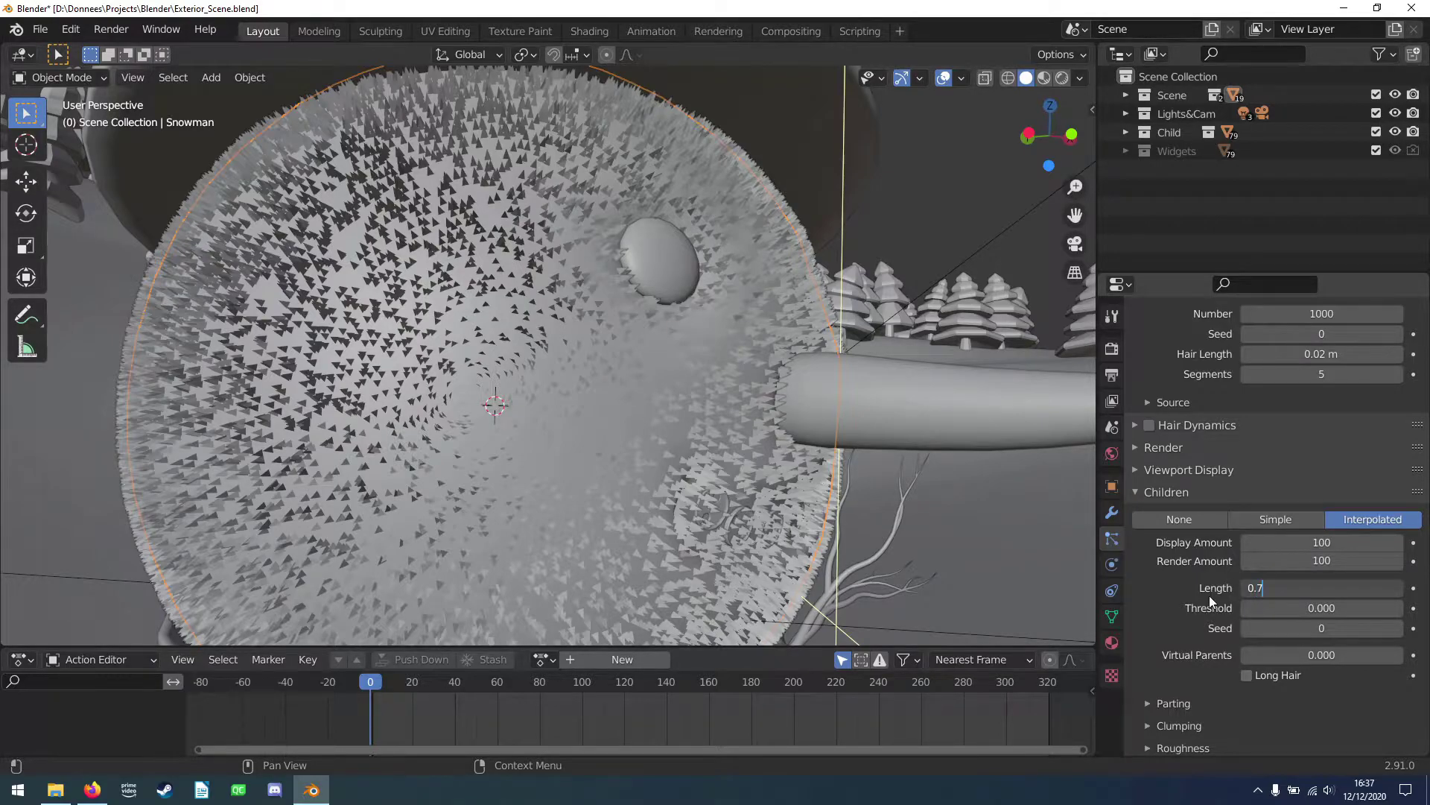
key(Return)
mouse_move(855, 397)
middle_down()
mouse_move(706, 249)
mouse_move(508, 246)
mouse_move(659, 256)
middle_up()
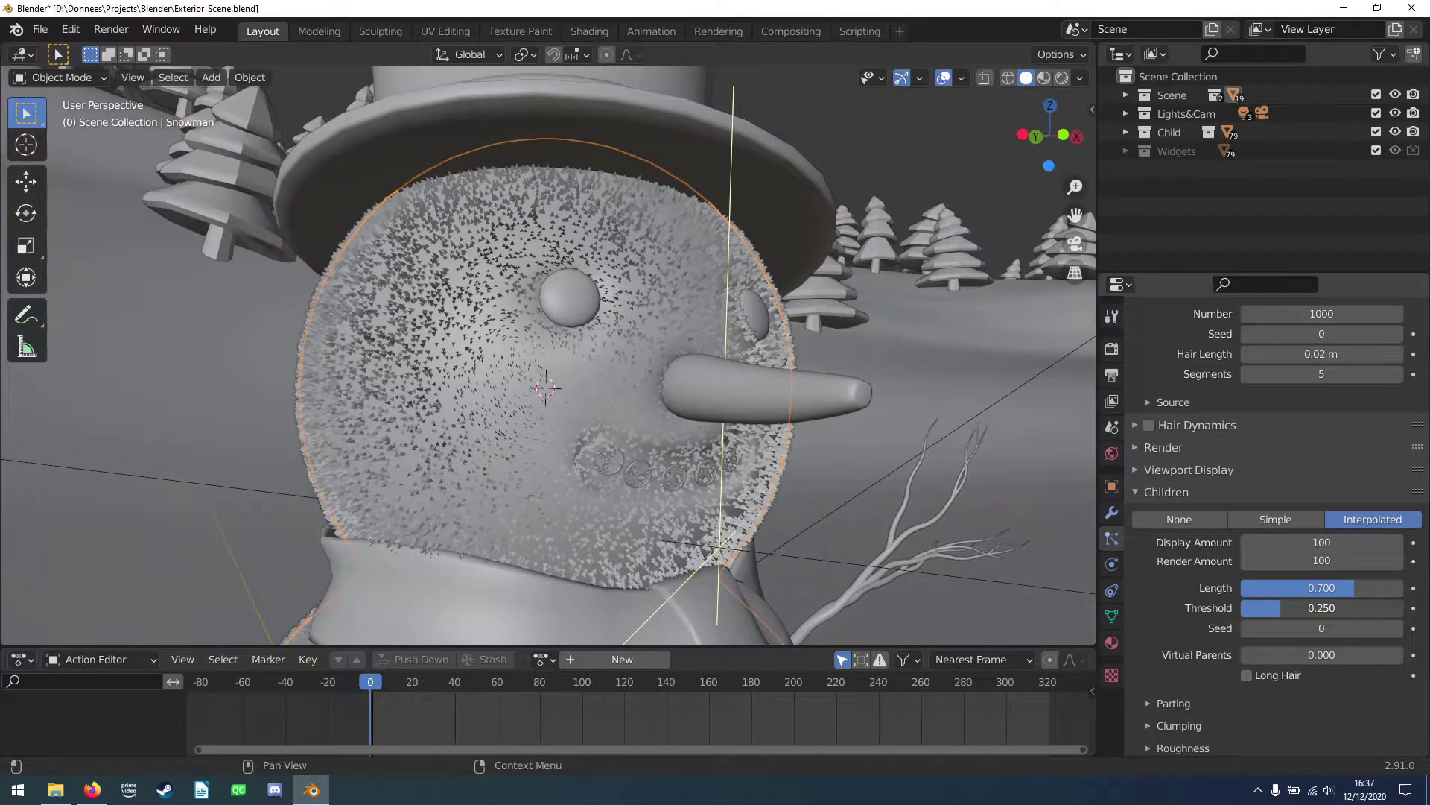
- Set the child hair Kink Type to Radial
mouse_move(578, 372)
middle_down()
mouse_move(408, 365)
mouse_move(624, 365)
middle_up()
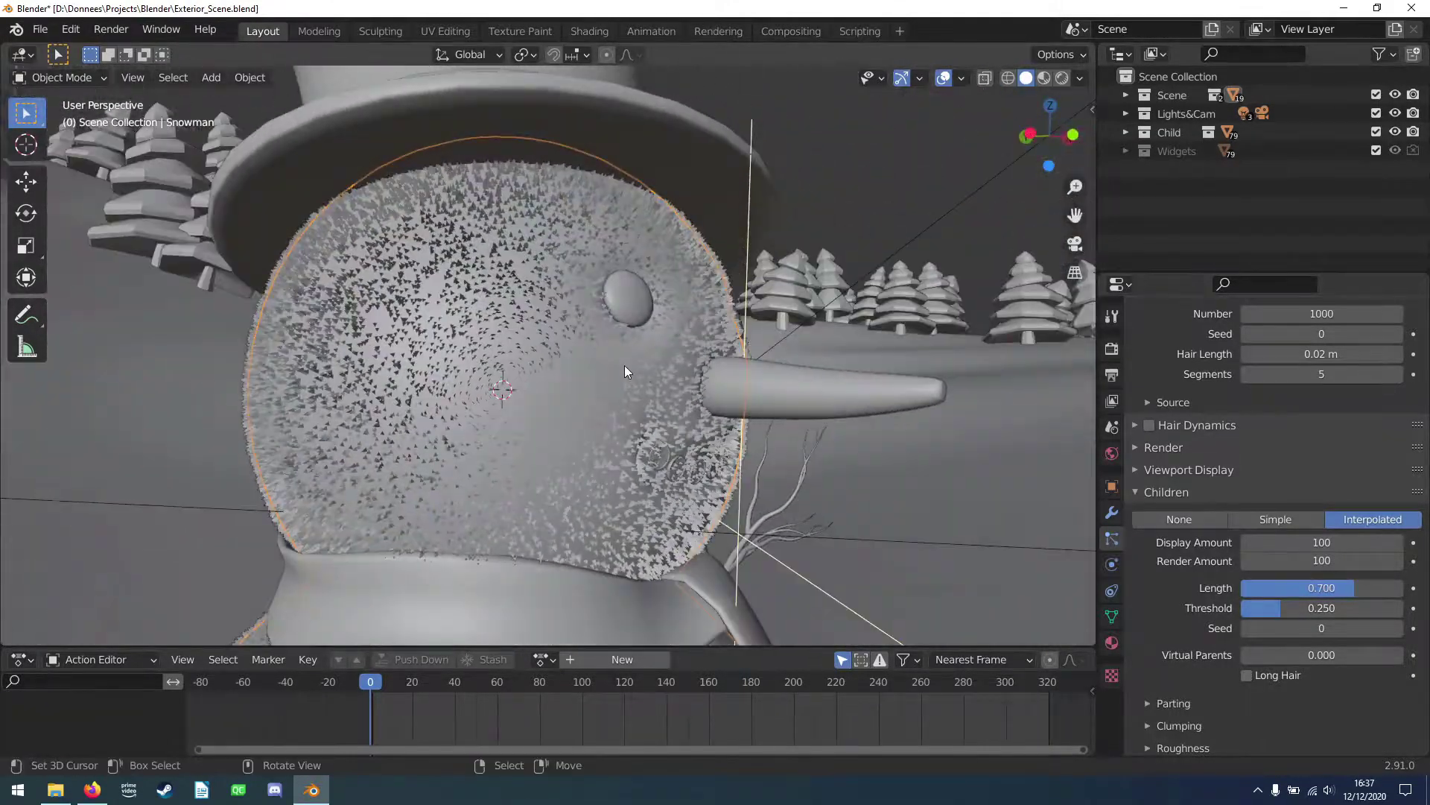
scroll(1181, 585, down, 4)
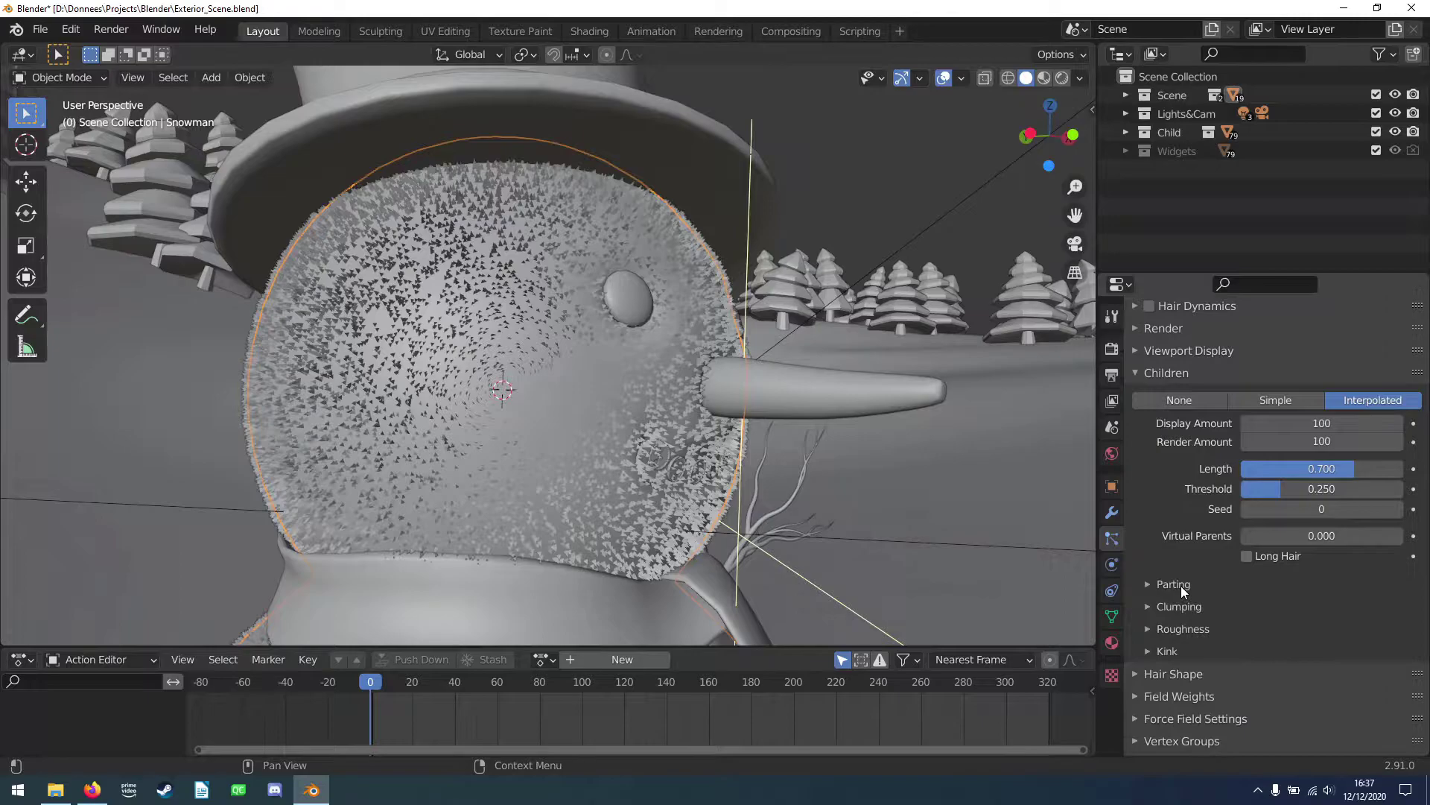
click(1168, 650)
scroll(1222, 636, down, 2)
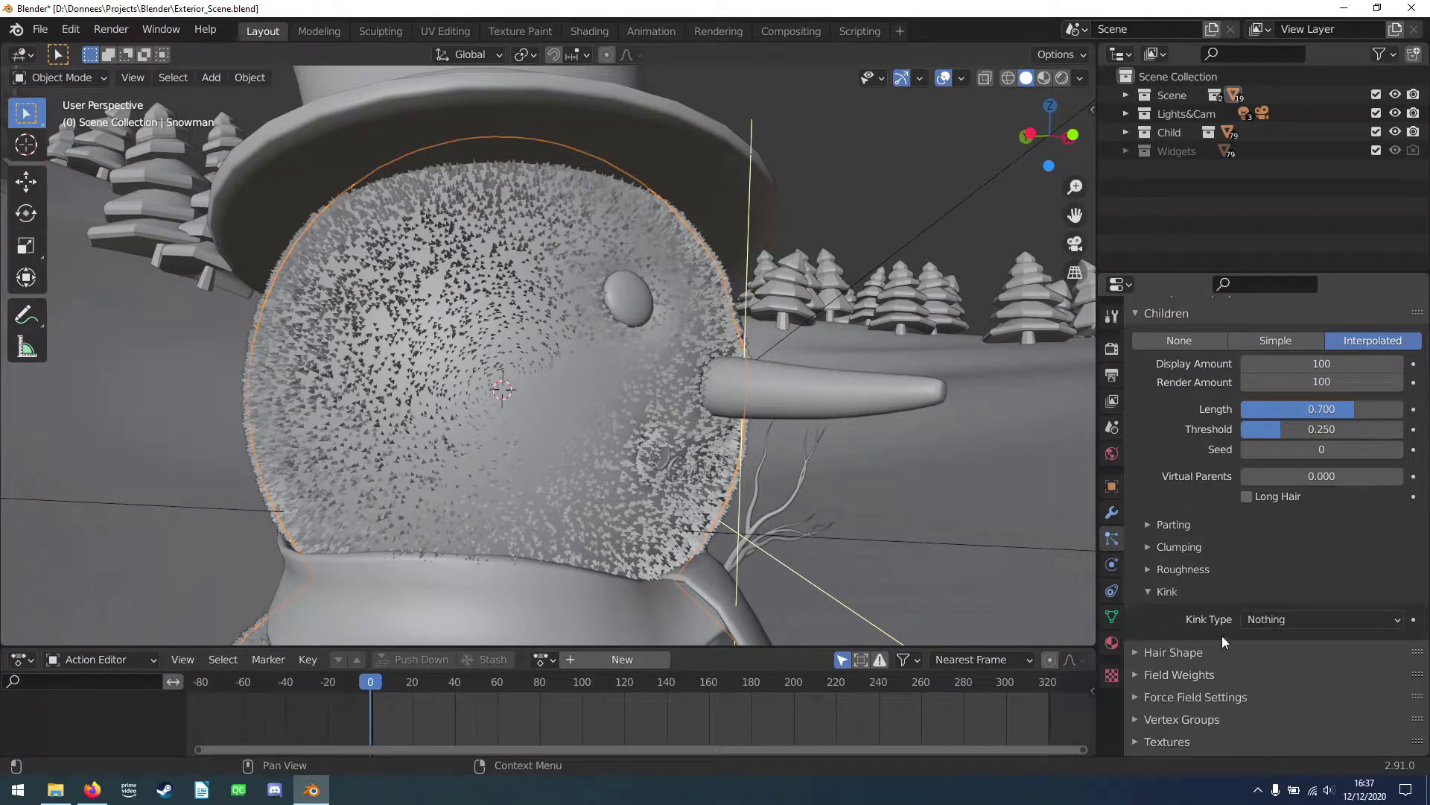
click(1292, 618)
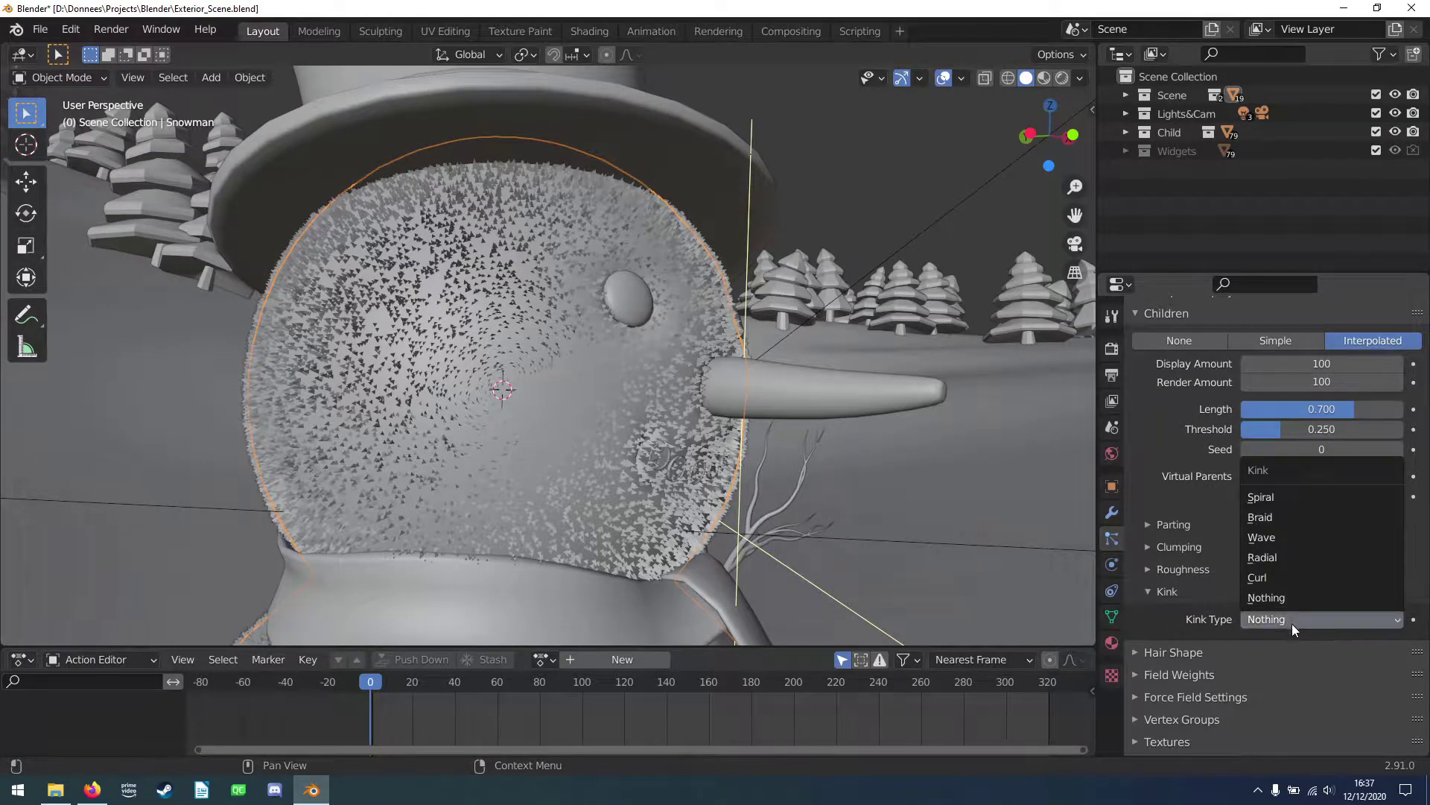
click(1266, 556)
- Set kink clump 0.036, flatness 0.355 and frequency 0.2
mouse_move(726, 386)
middle_down()
mouse_move(506, 423)
mouse_move(751, 402)
mouse_move(601, 388)
middle_up()
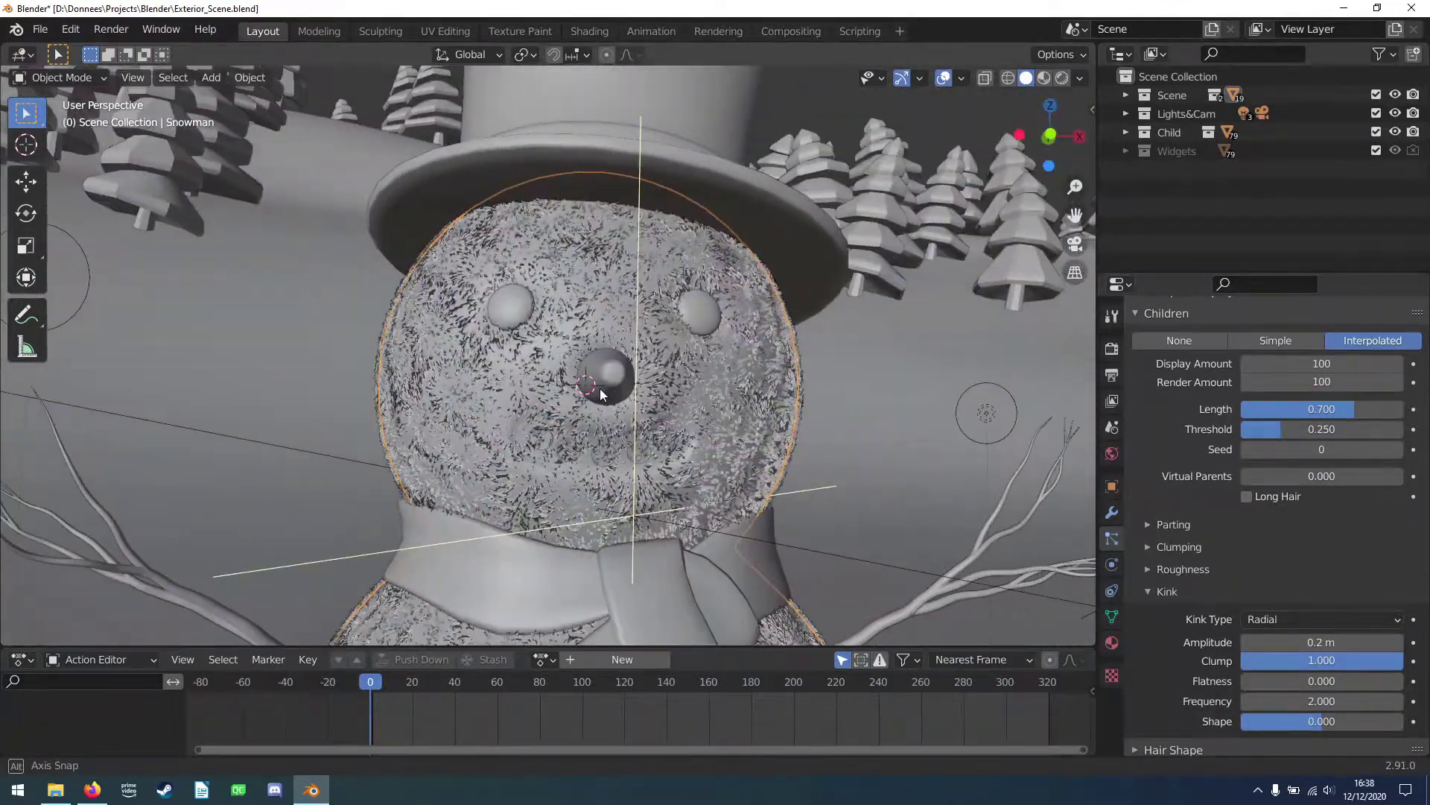
scroll(601, 387, up, 3)
scroll(601, 388, up, 2)
scroll(600, 387, down, 3)
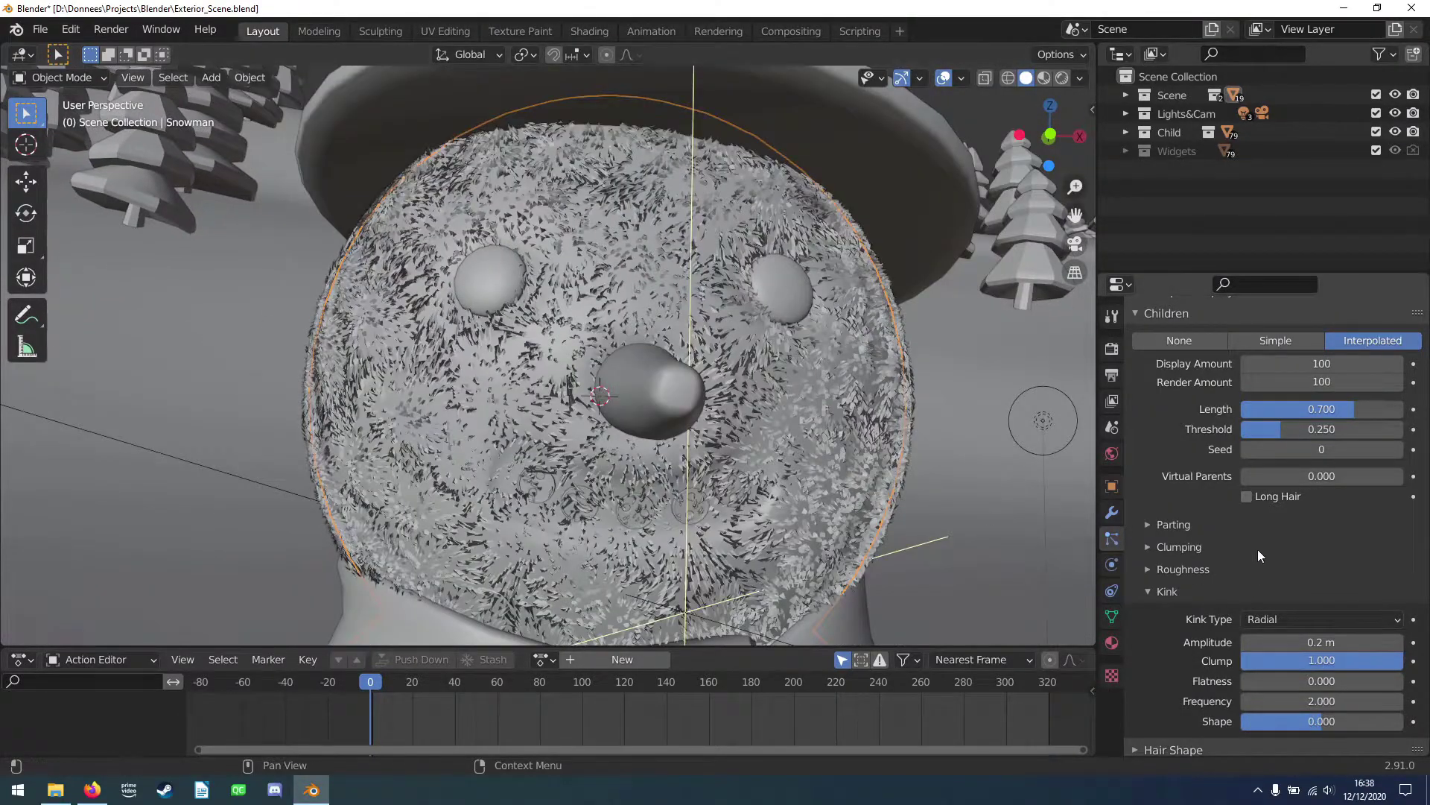
scroll(1237, 551, down, 3)
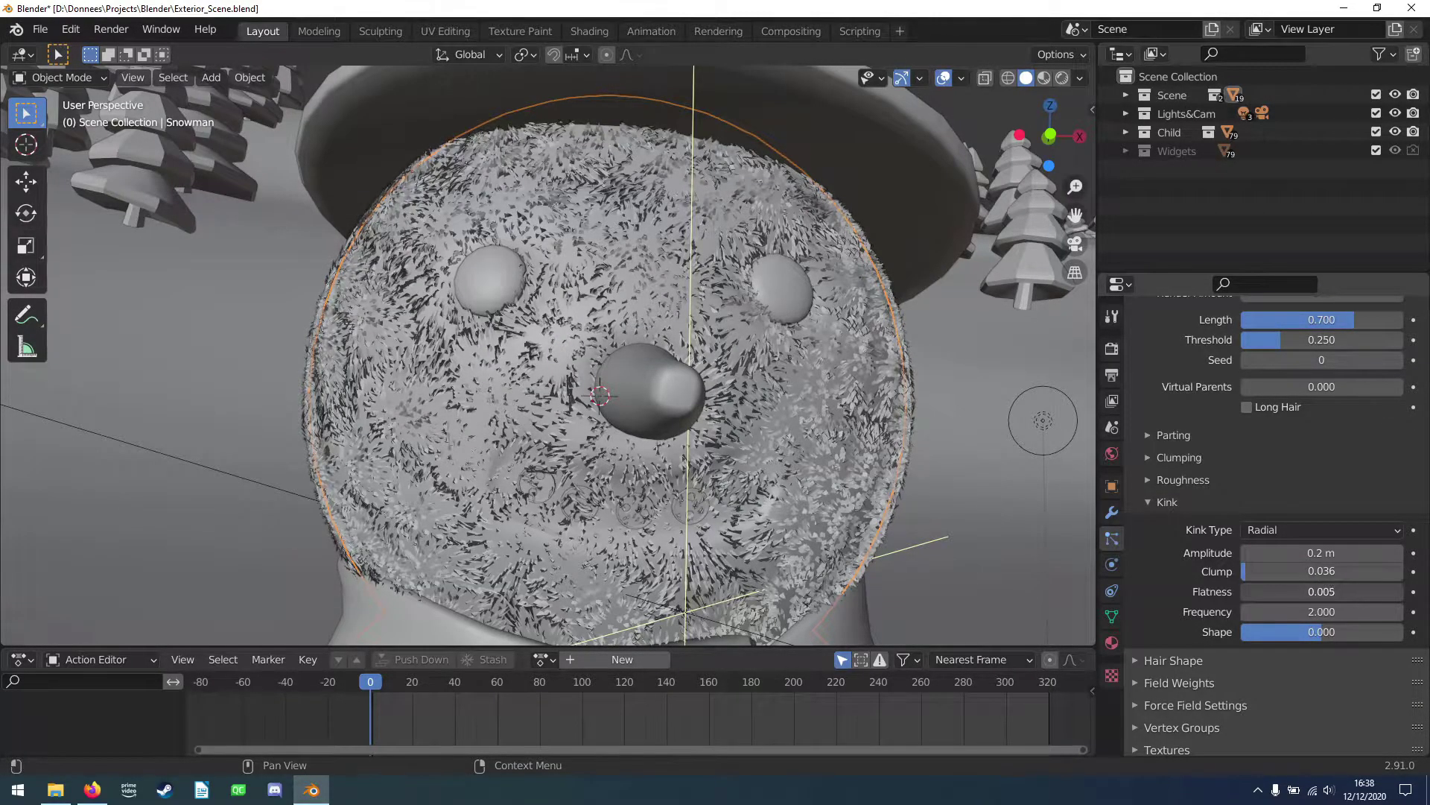
mouse_move(1322, 592)
mouse_down()
mouse_move(1352, 592)
mouse_move(1304, 591)
mouse_up()
mouse_move(633, 419)
middle_down()
mouse_move(774, 418)
mouse_move(628, 418)
middle_up()
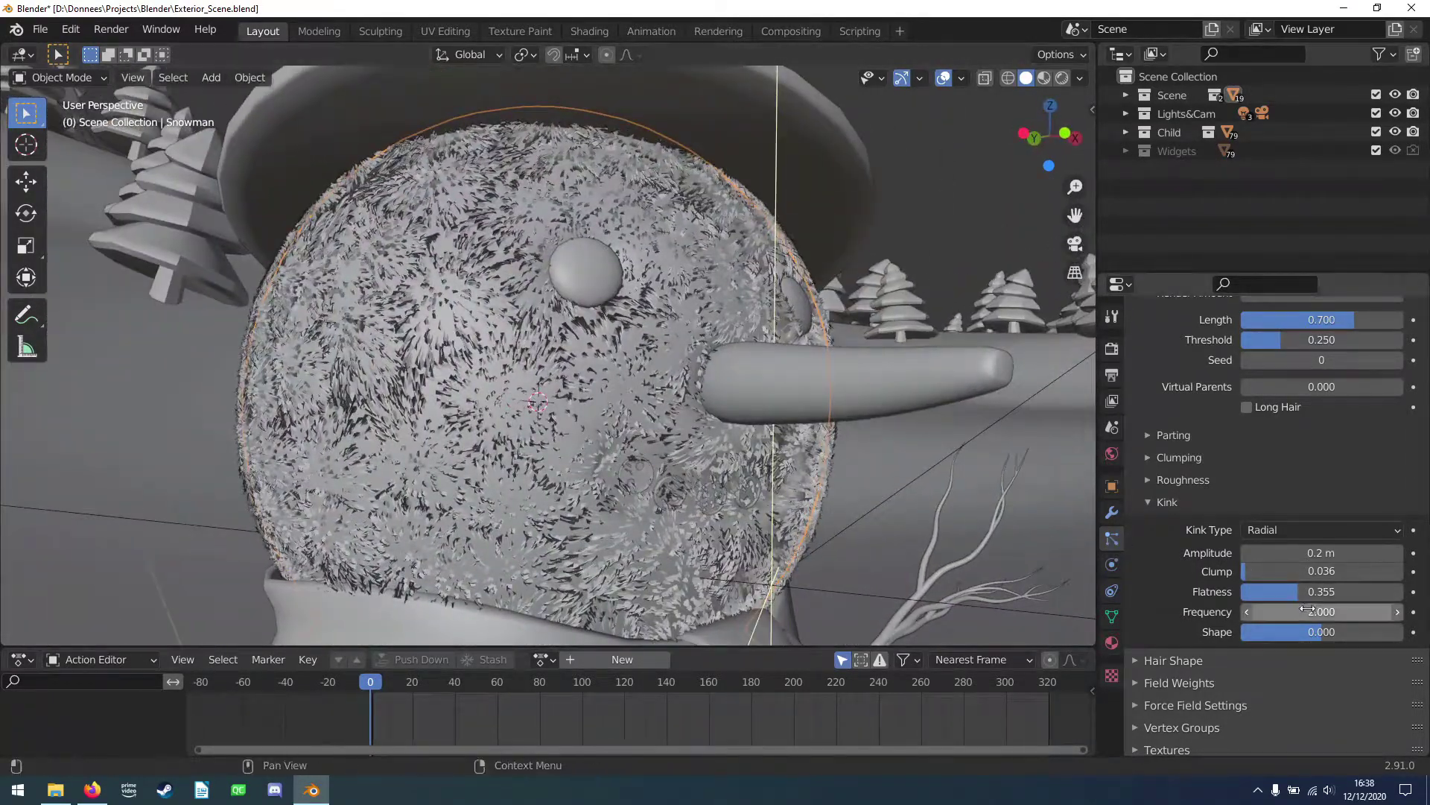
drag(1321, 612, 1262, 612)
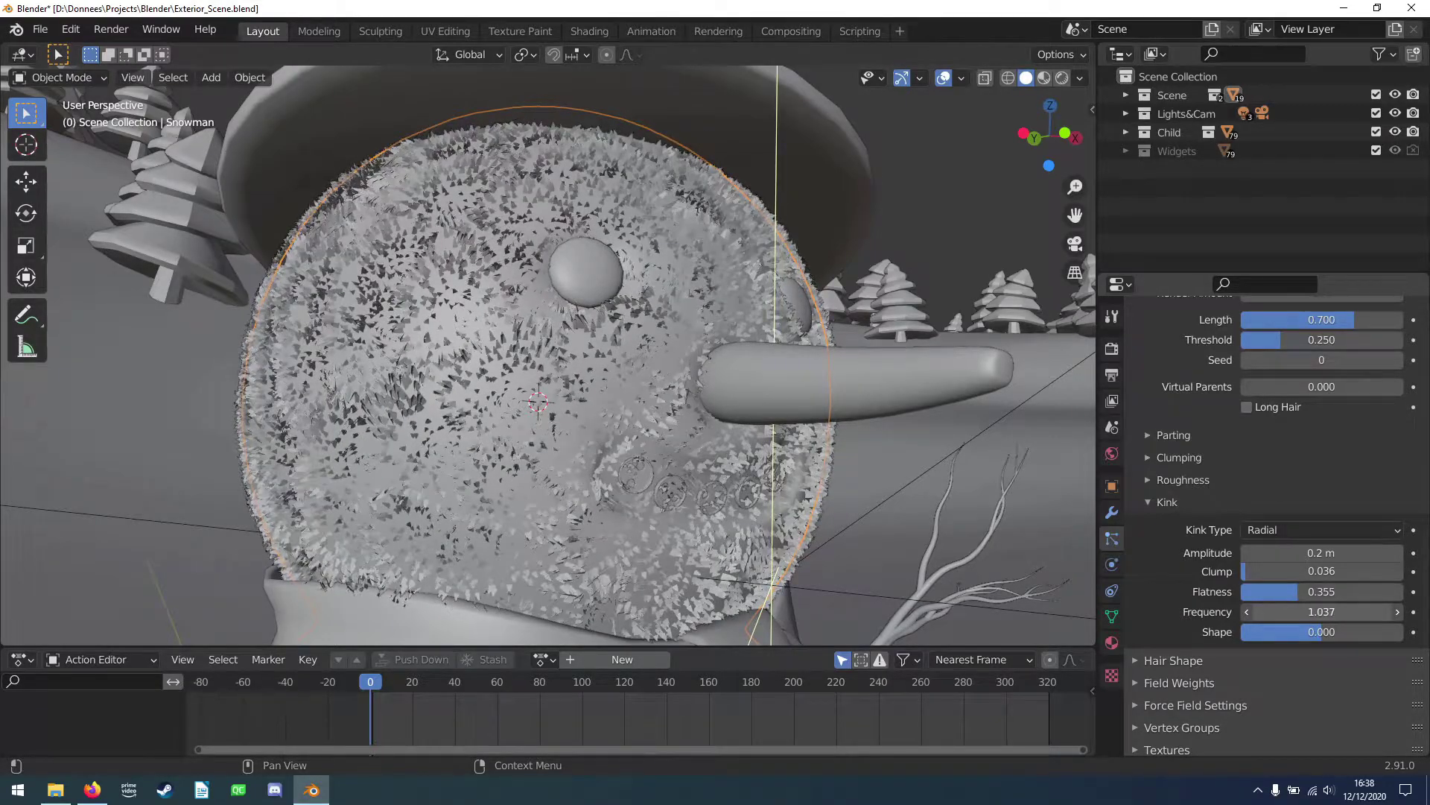
text(.2)
key(Return)
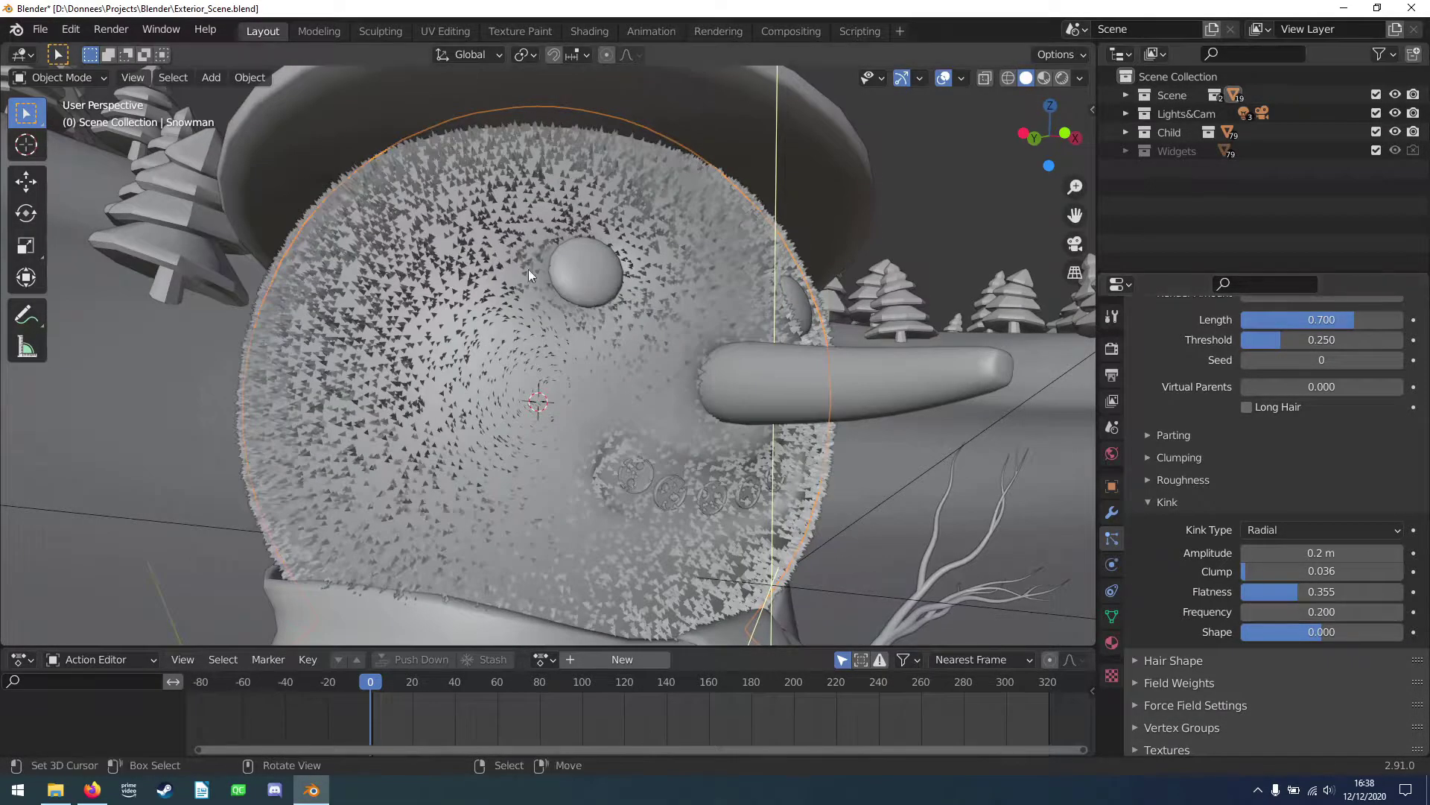
- Set the kink Shape to -0.291 and collapse the Kink settings
mouse_move(529, 269)
middle_down()
mouse_move(740, 365)
mouse_move(503, 344)
mouse_move(551, 345)
mouse_move(463, 355)
middle_up()
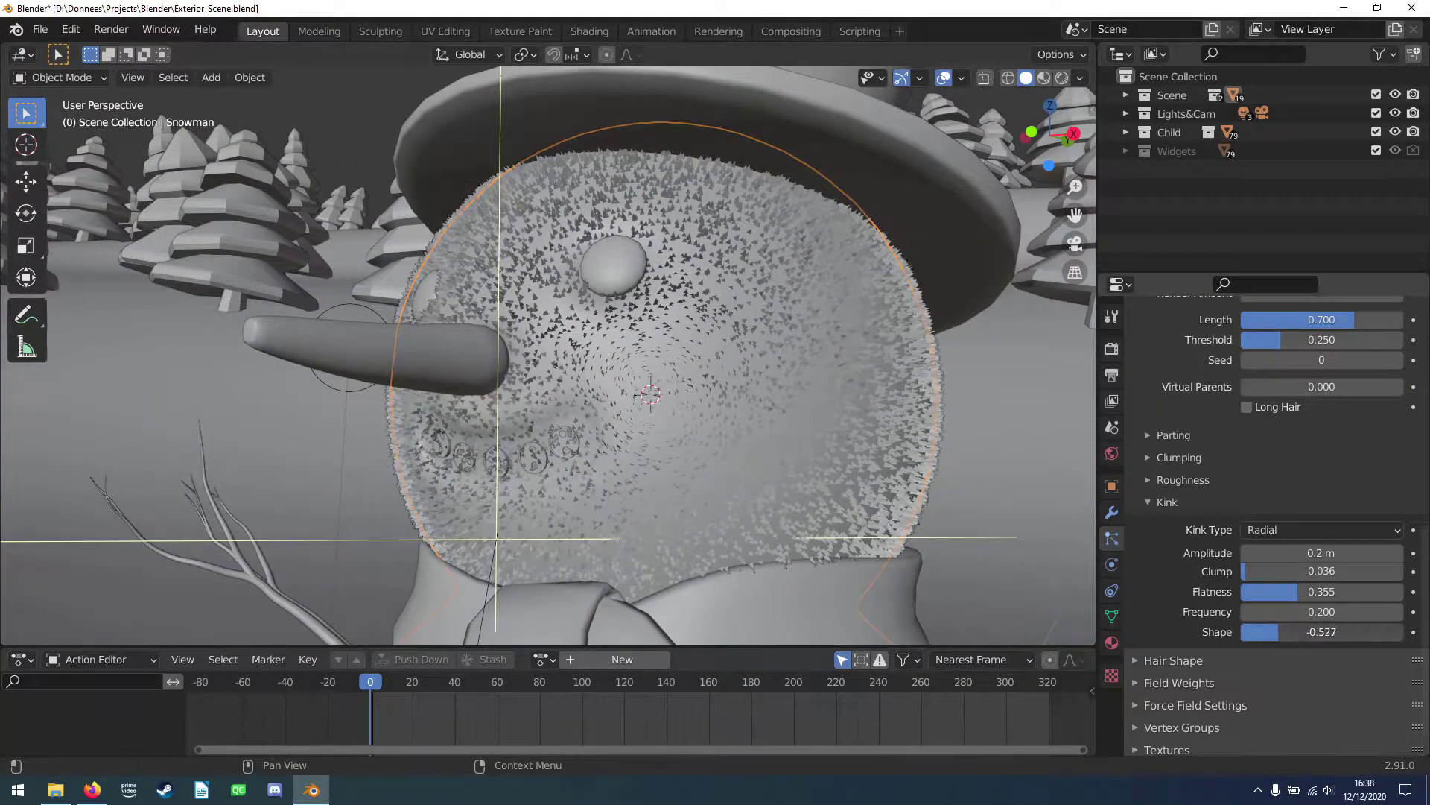
drag(1284, 631, 1298, 631)
scroll(691, 446, down, 5)
mouse_move(691, 446)
middle_down()
mouse_move(821, 458)
mouse_move(646, 468)
middle_up()
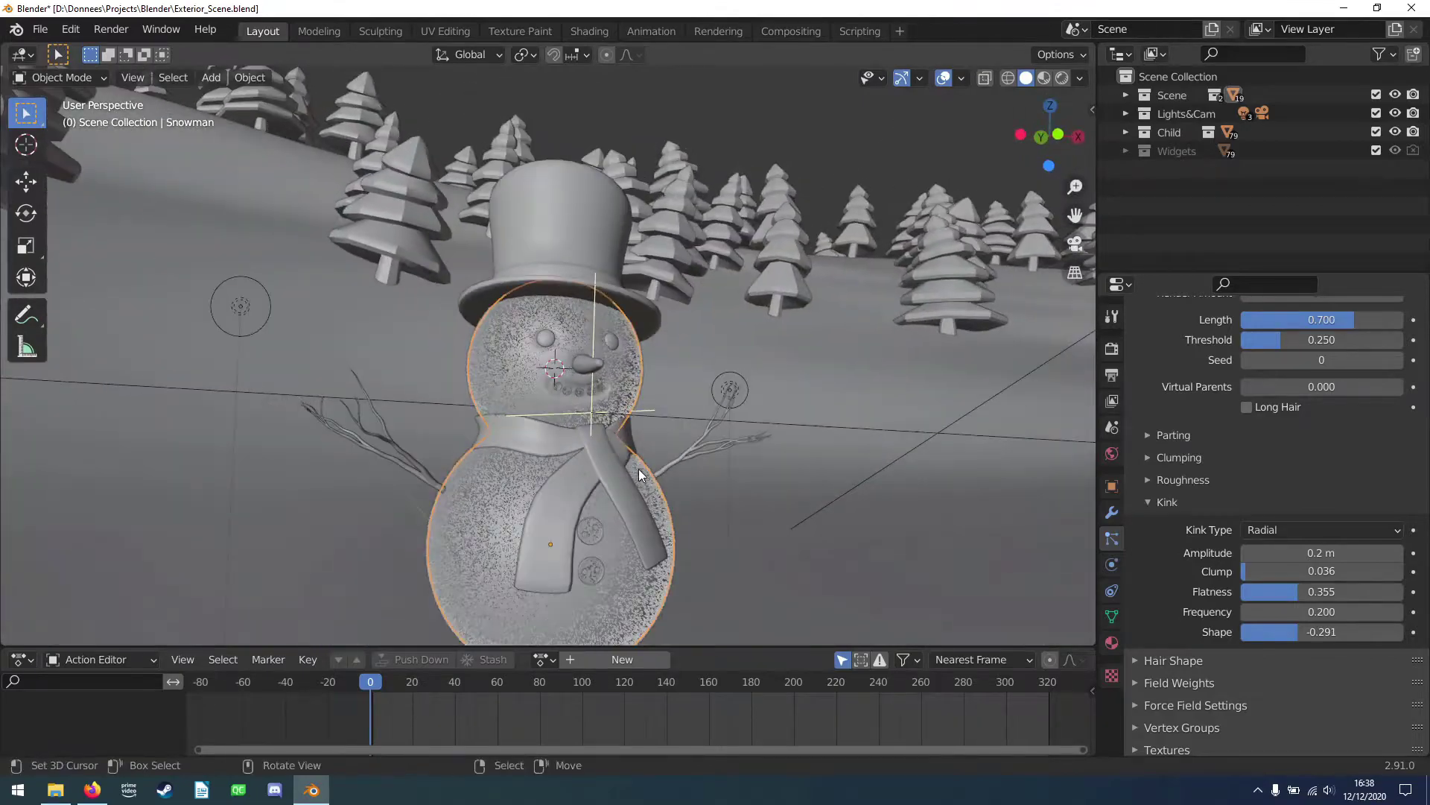
scroll(645, 468, up, 5)
click(1163, 501)
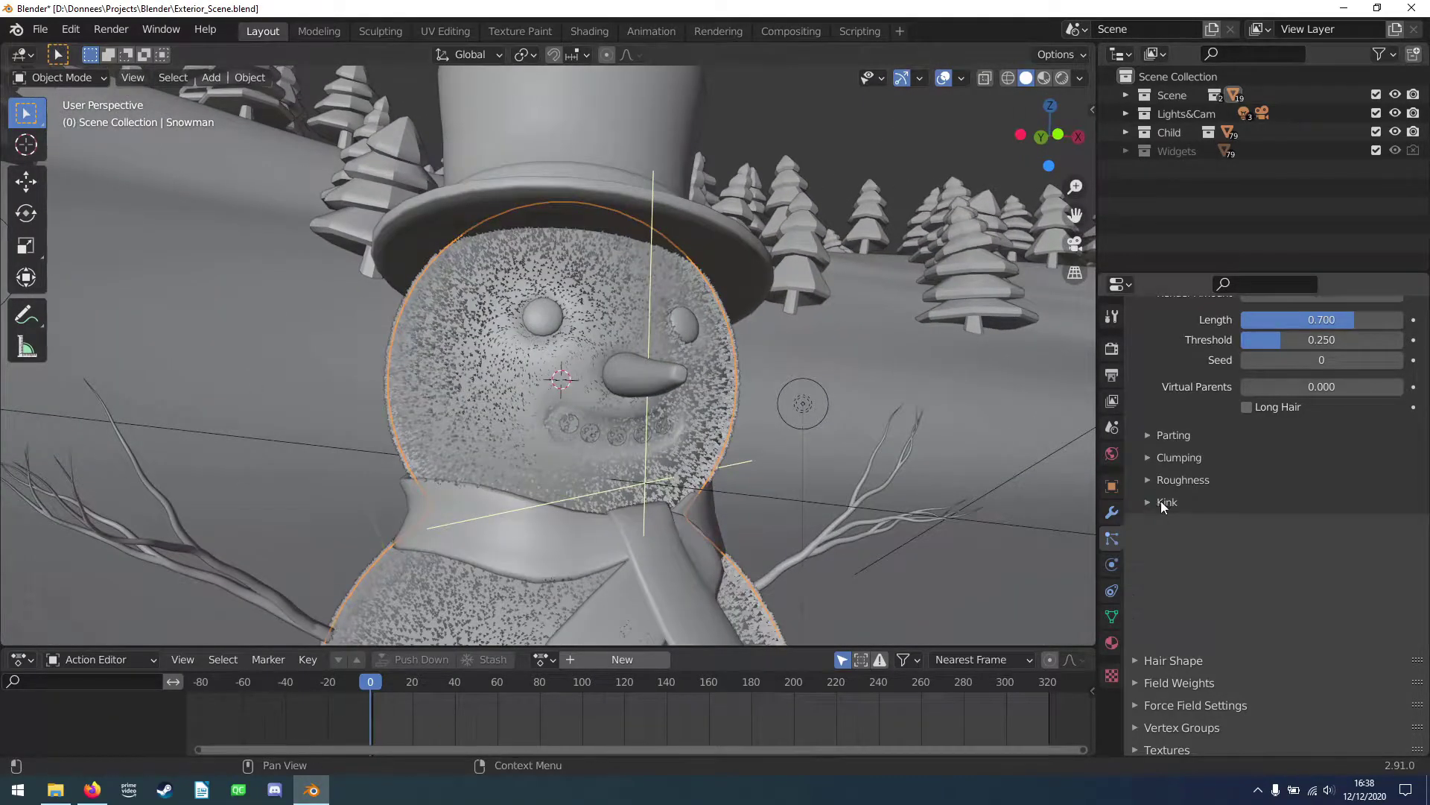
scroll(1161, 501, up, 3)
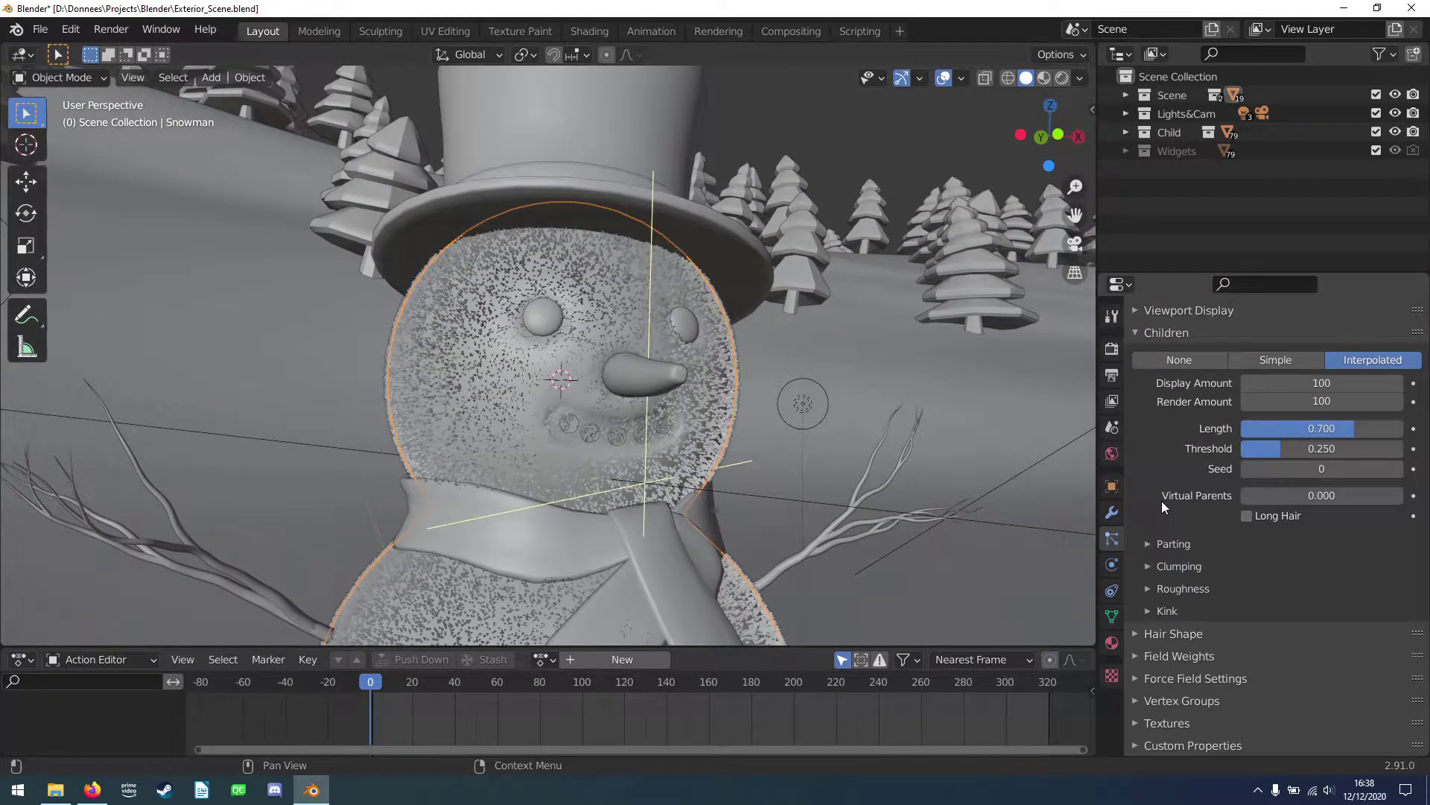
- Set the hair shape root diameter to 0.5 m
click(1182, 633)
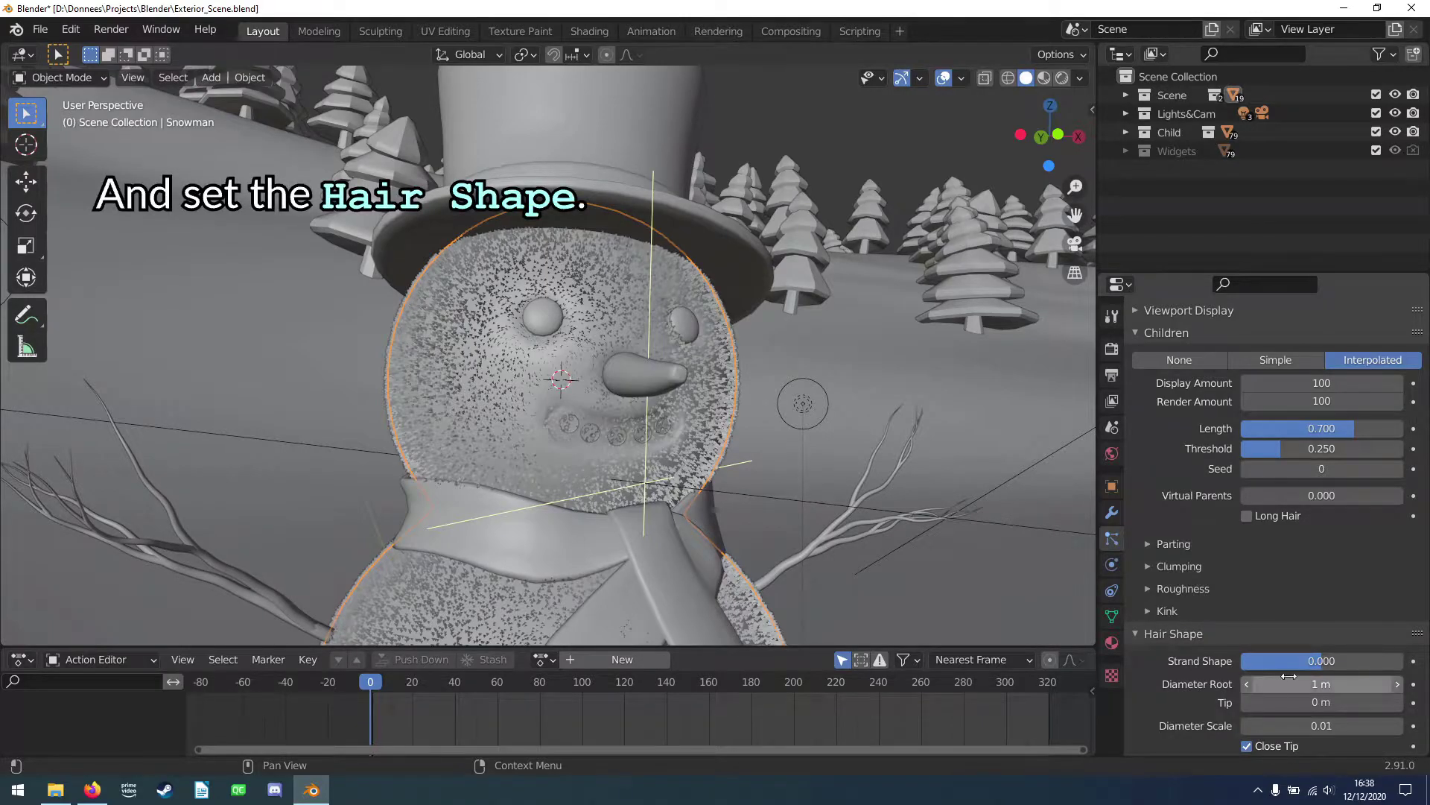
text(0.5)
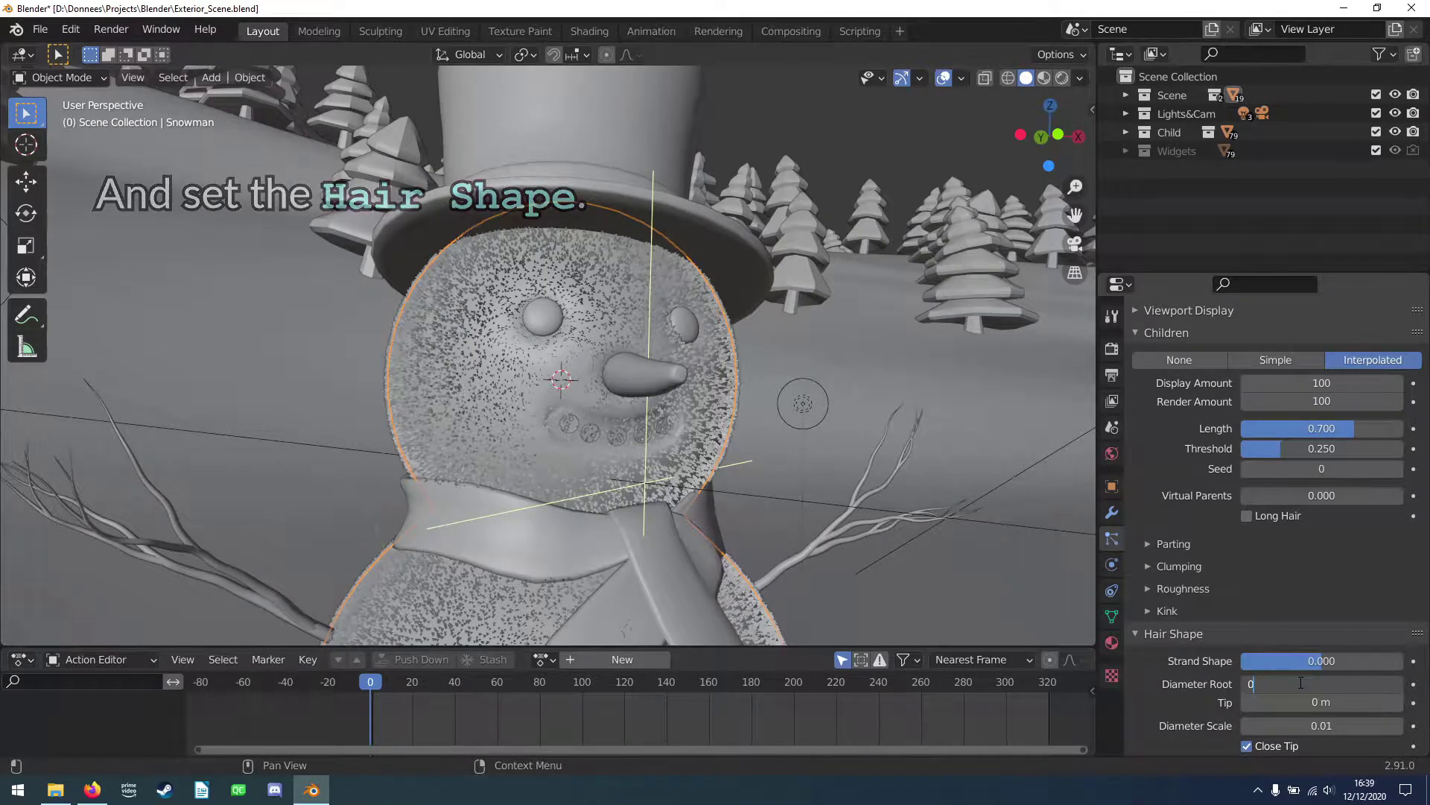
key(Return)
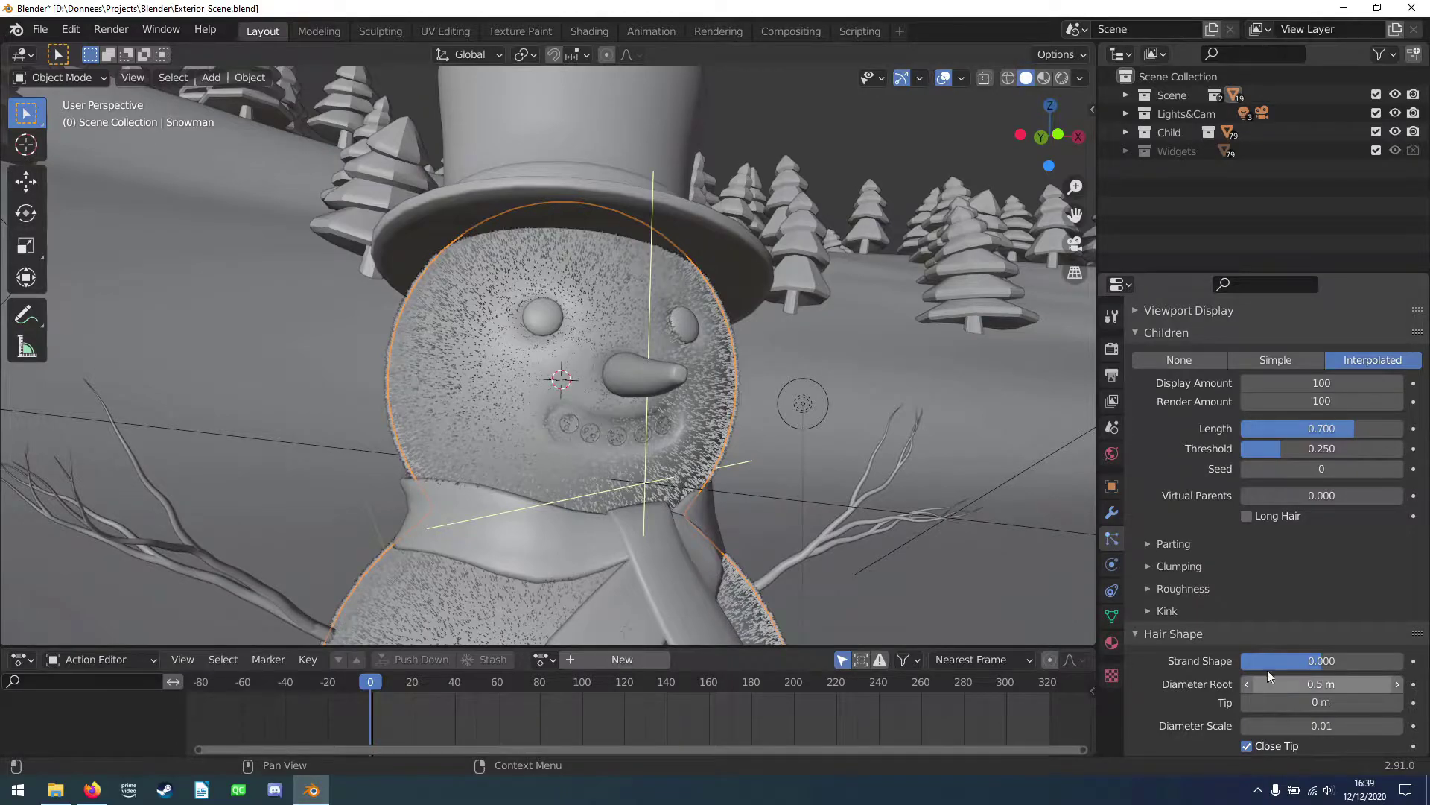
scroll(699, 356, up, 3)
scroll(700, 358, up, 2)
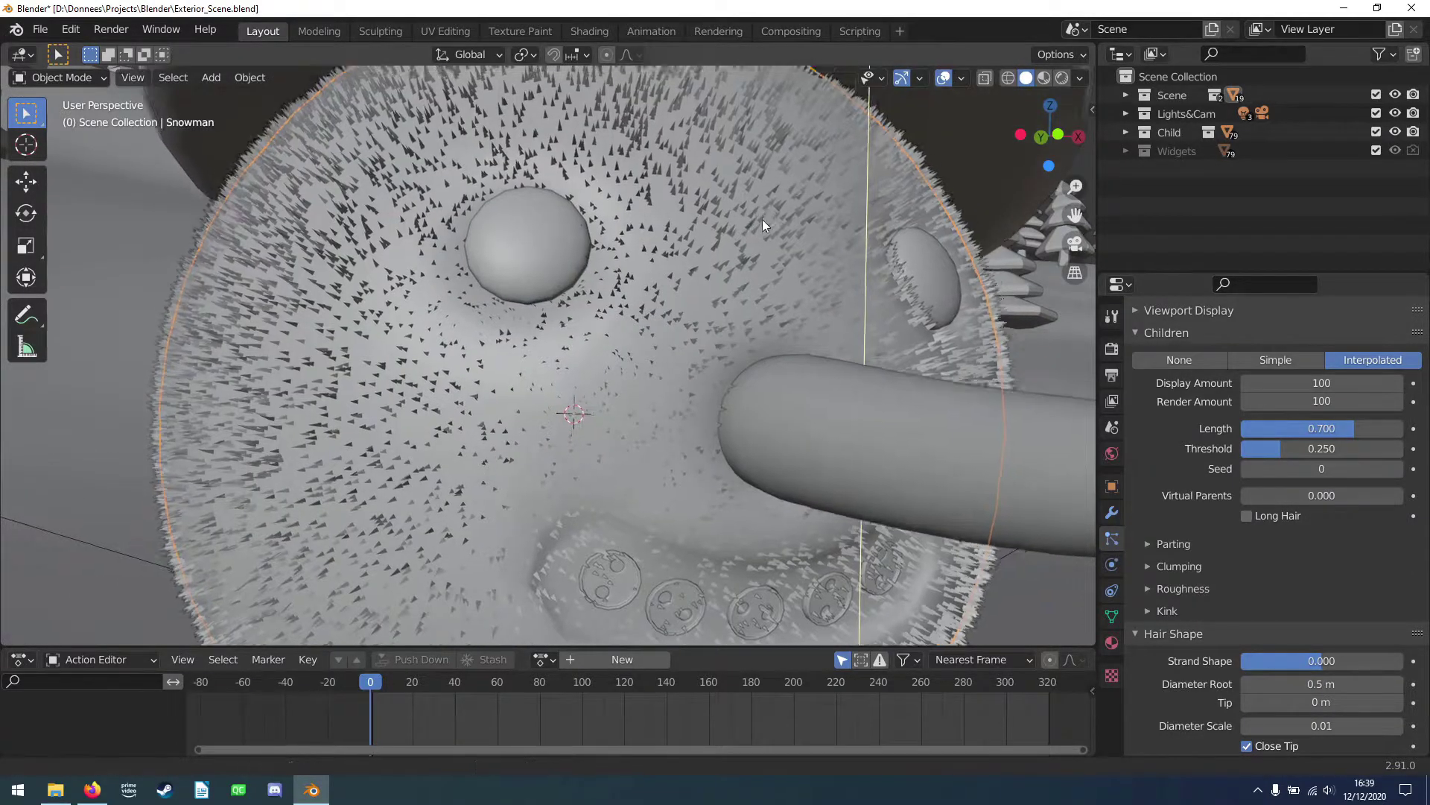
middle_drag(762, 219, 642, 429)
scroll(611, 351, up, 4)
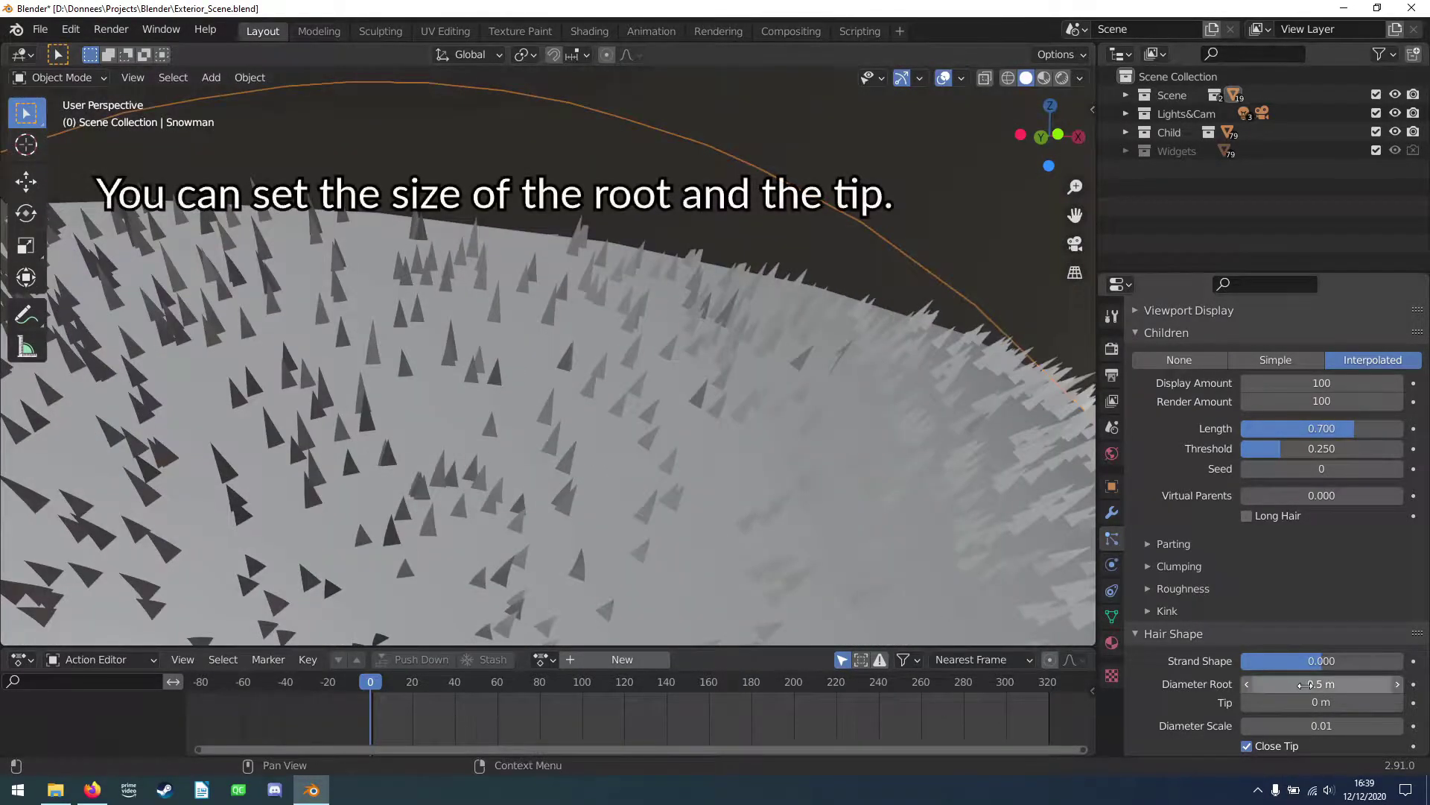
drag(1321, 684, 1332, 683)
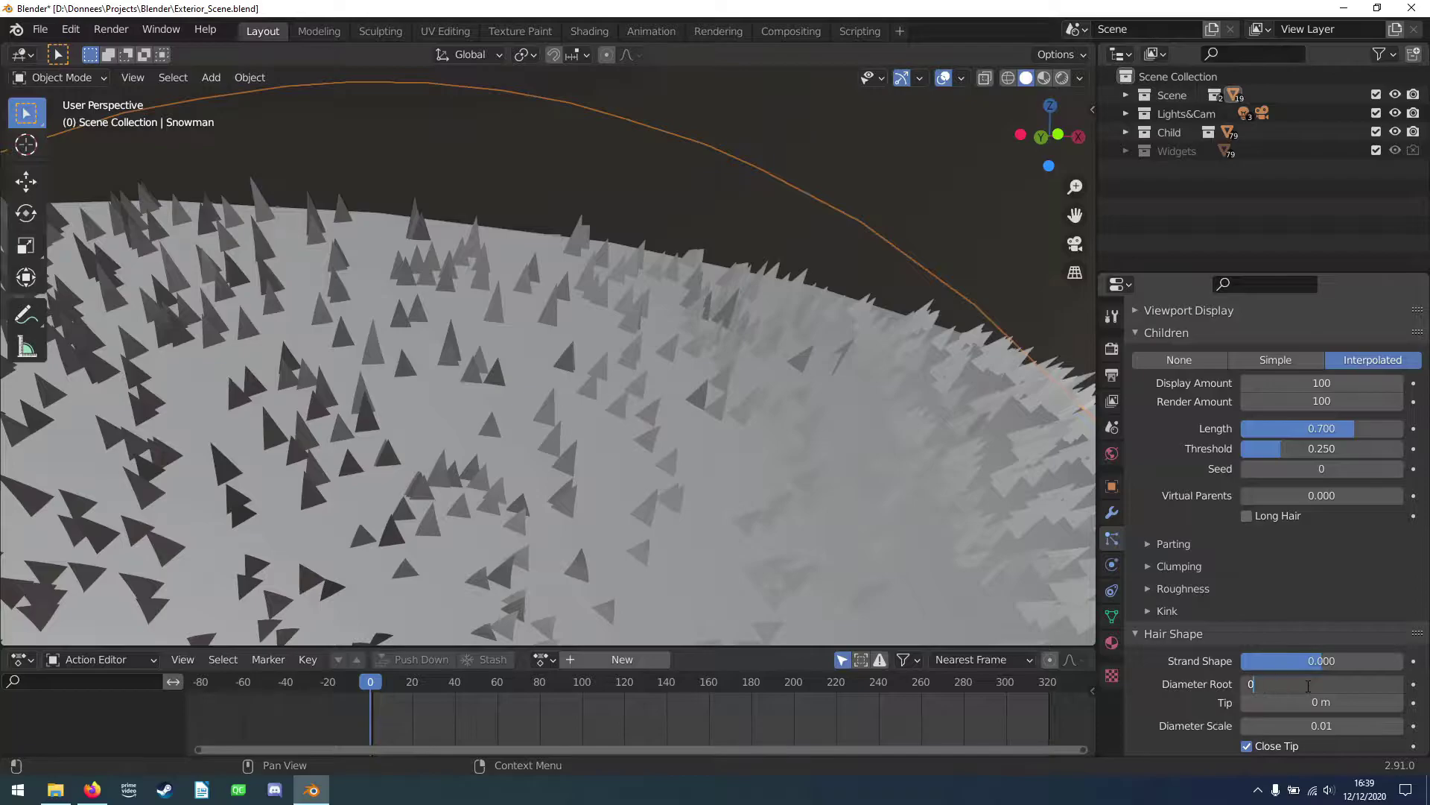
text(.5)
key(Return)
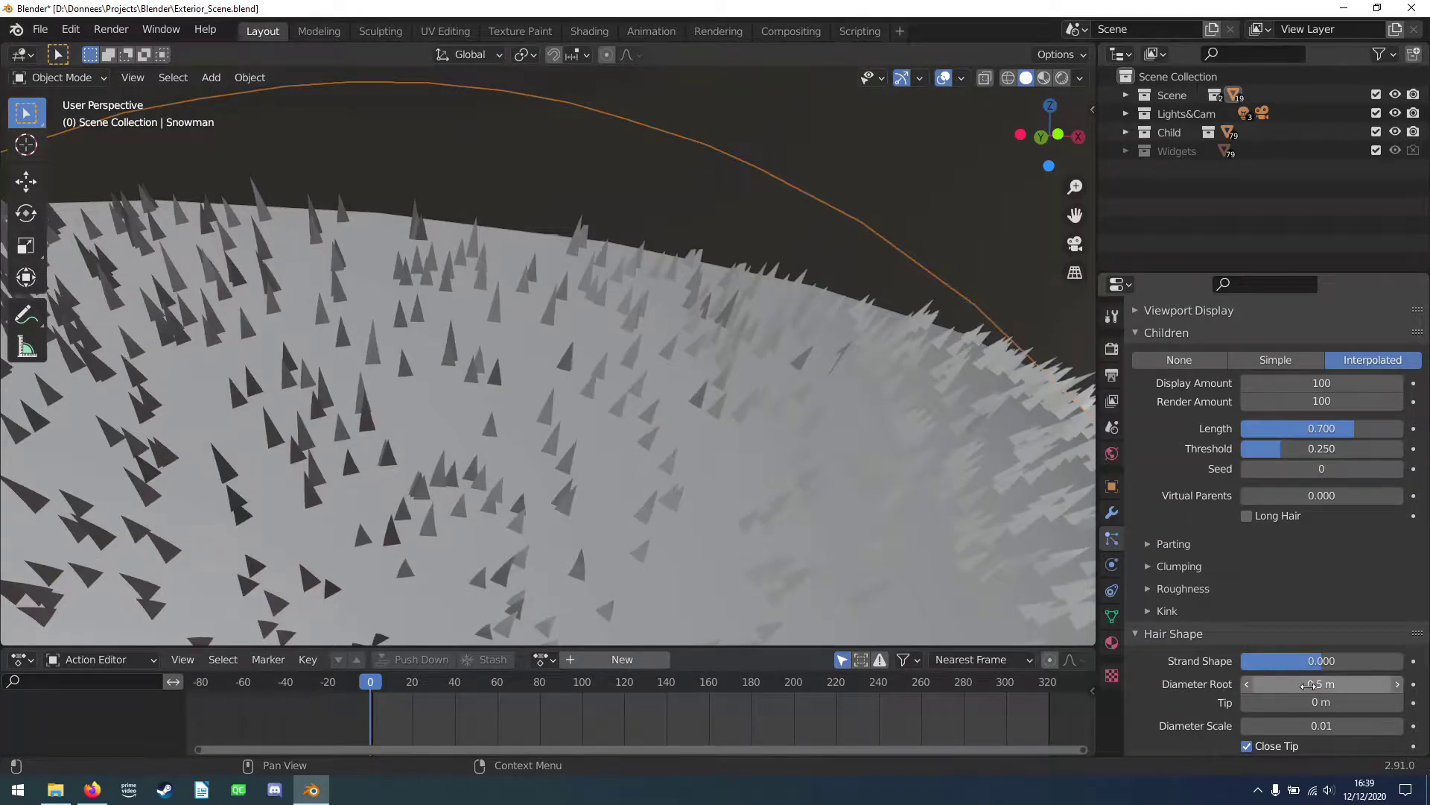
- Widen the strand tip diameter to 1 m and preview in Rendered shading
click(1311, 701)
text(0.86)
key(Return)
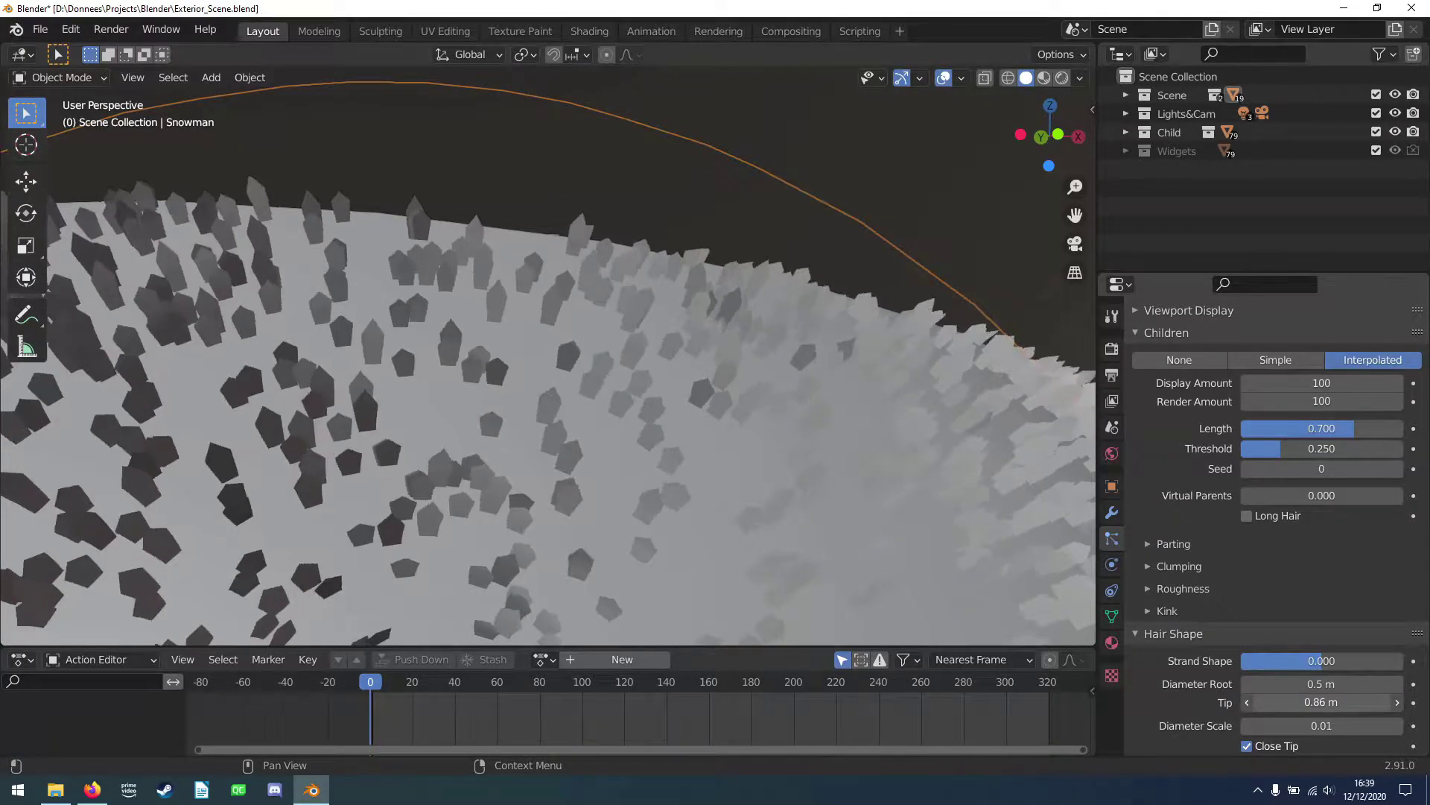
drag(1321, 702, 1333, 702)
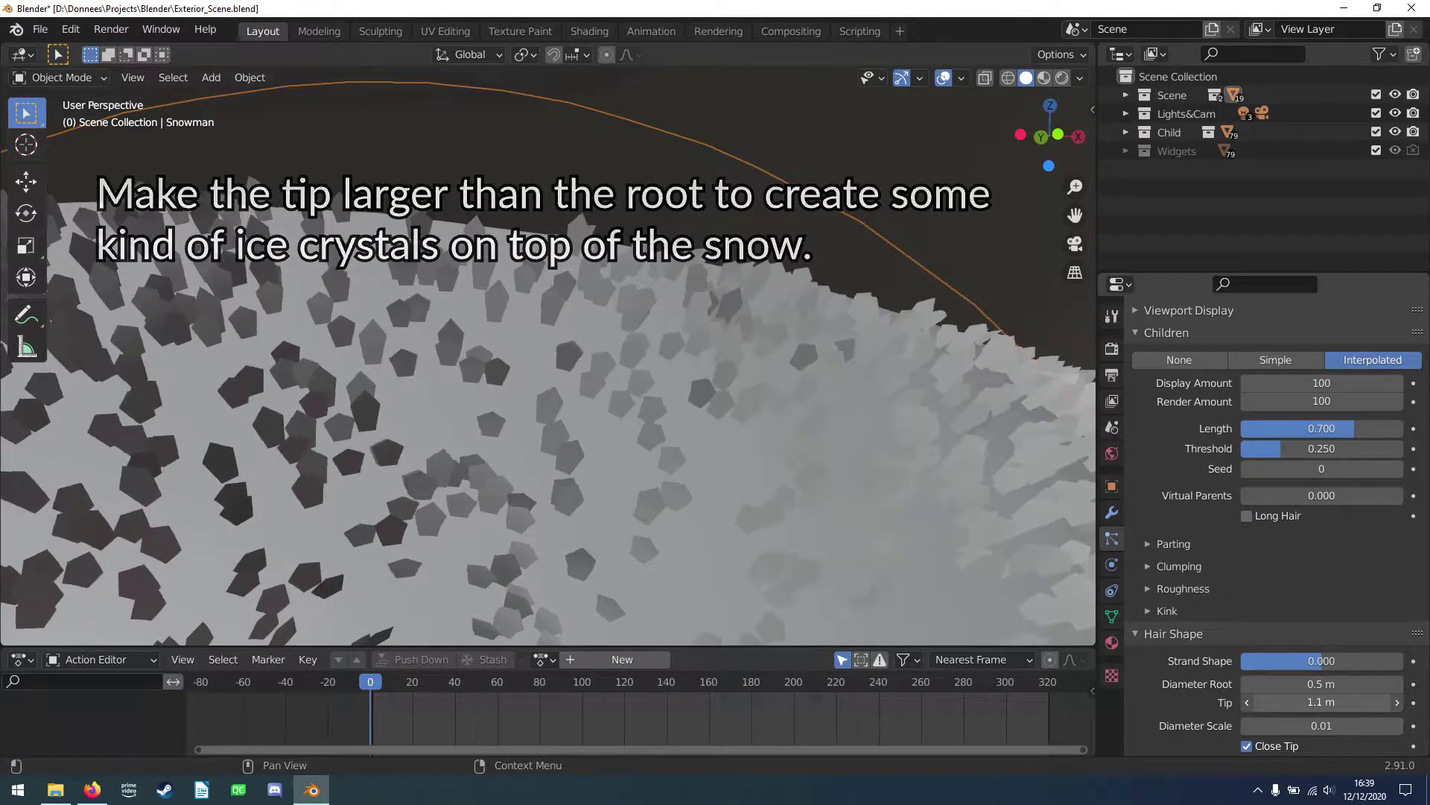
click(1316, 703)
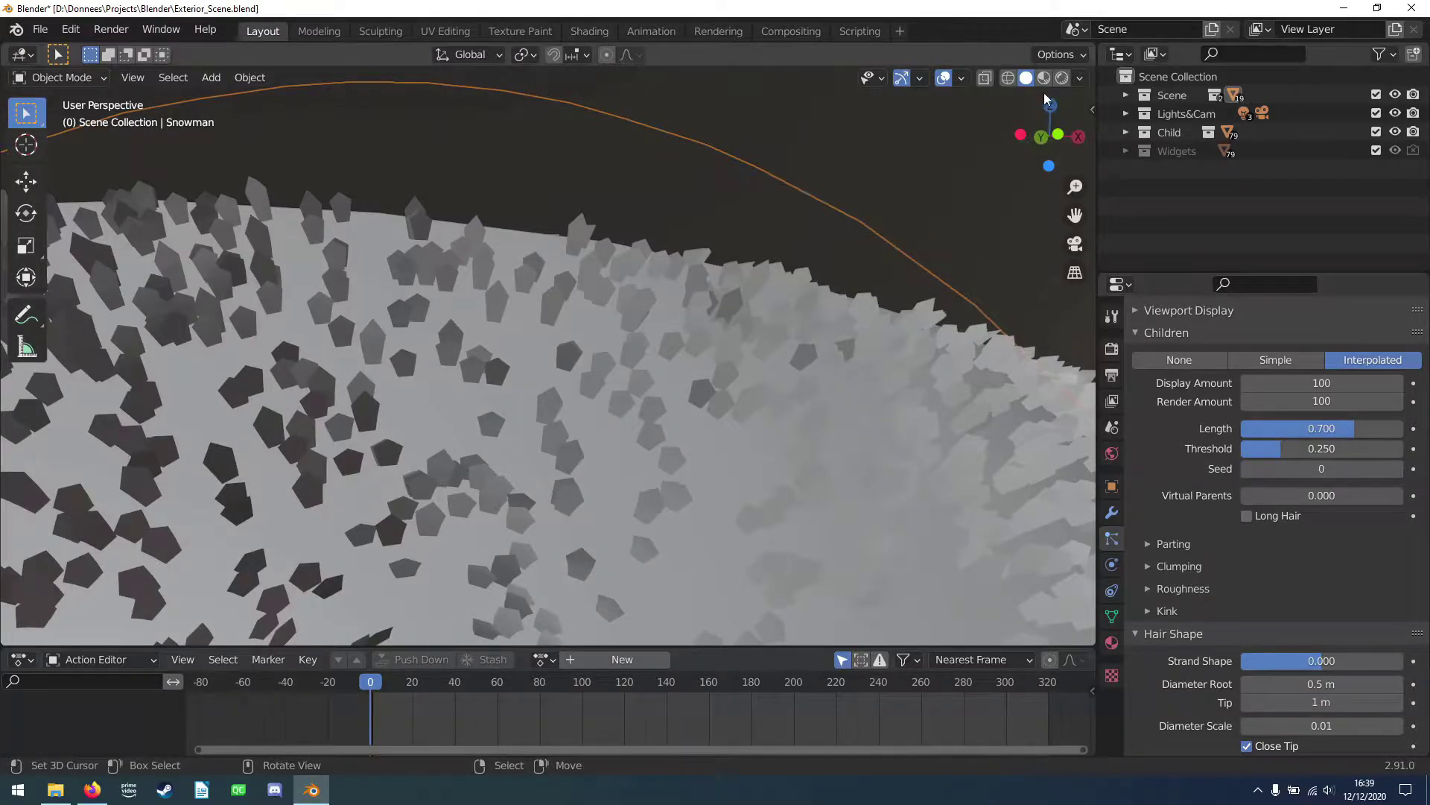
click(1063, 79)
- Select the scarf and enter Edit Mode with its selection cleared
mouse_move(812, 333)
ctrl+middle_down()
mouse_move(695, 444)
mouse_move(665, 445)
mouse_move(775, 447)
ctrl+middle_up()
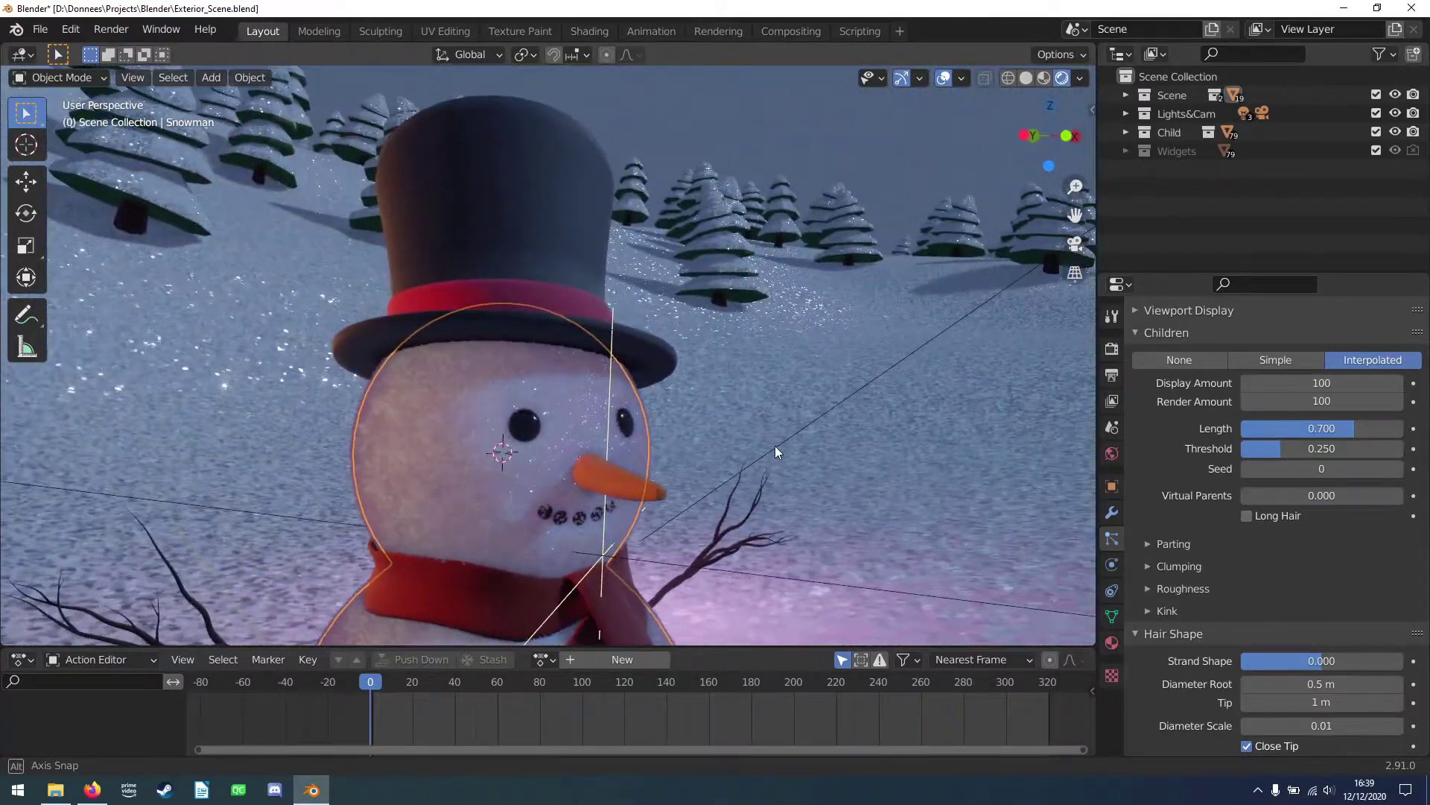
mouse_move(656, 476)
middle_down()
mouse_move(628, 217)
mouse_move(621, 413)
mouse_move(708, 423)
mouse_move(476, 394)
mouse_move(466, 488)
mouse_move(627, 373)
mouse_move(678, 401)
mouse_move(816, 401)
mouse_move(757, 369)
middle_up()
scroll(628, 372, up, 5)
click(757, 370)
key(Tab)
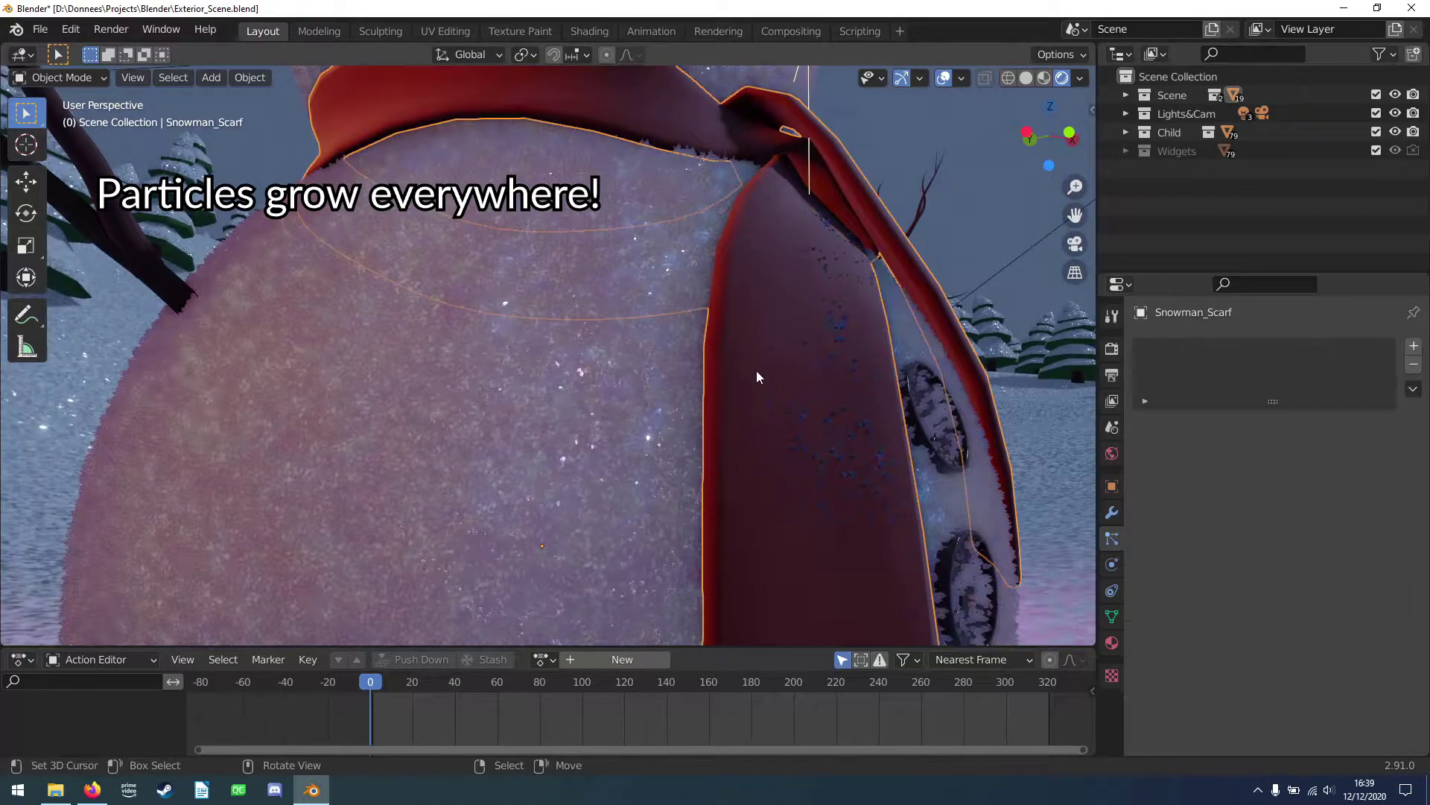
scroll(757, 370, up, 2)
scroll(758, 378, down, 3)
key(a)
key(alt+a)
- Circle-select the scarf's front flap faces and move them onto the body
key(c)
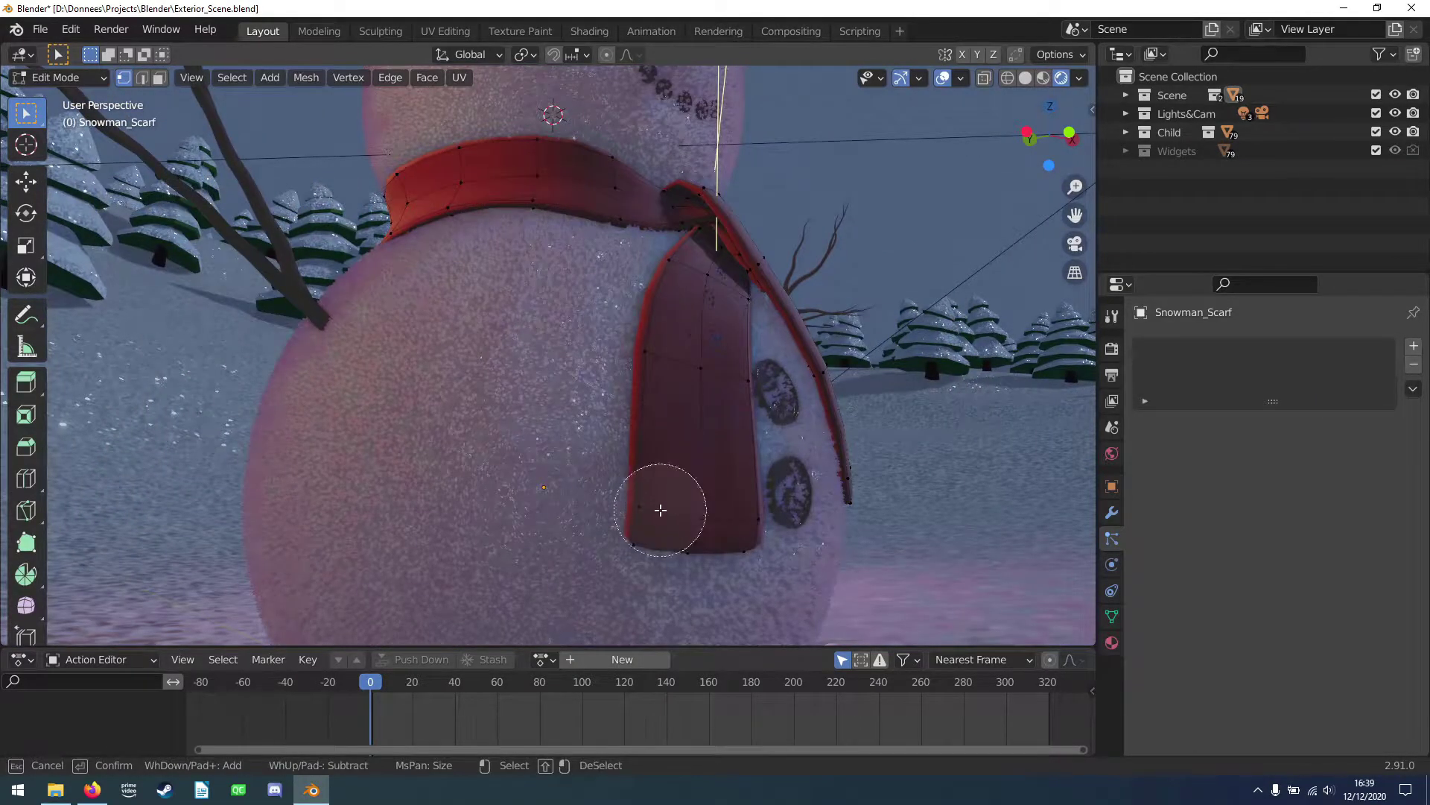
mouse_move(660, 510)
mouse_down()
mouse_move(757, 415)
mouse_move(654, 345)
mouse_move(692, 312)
mouse_up()
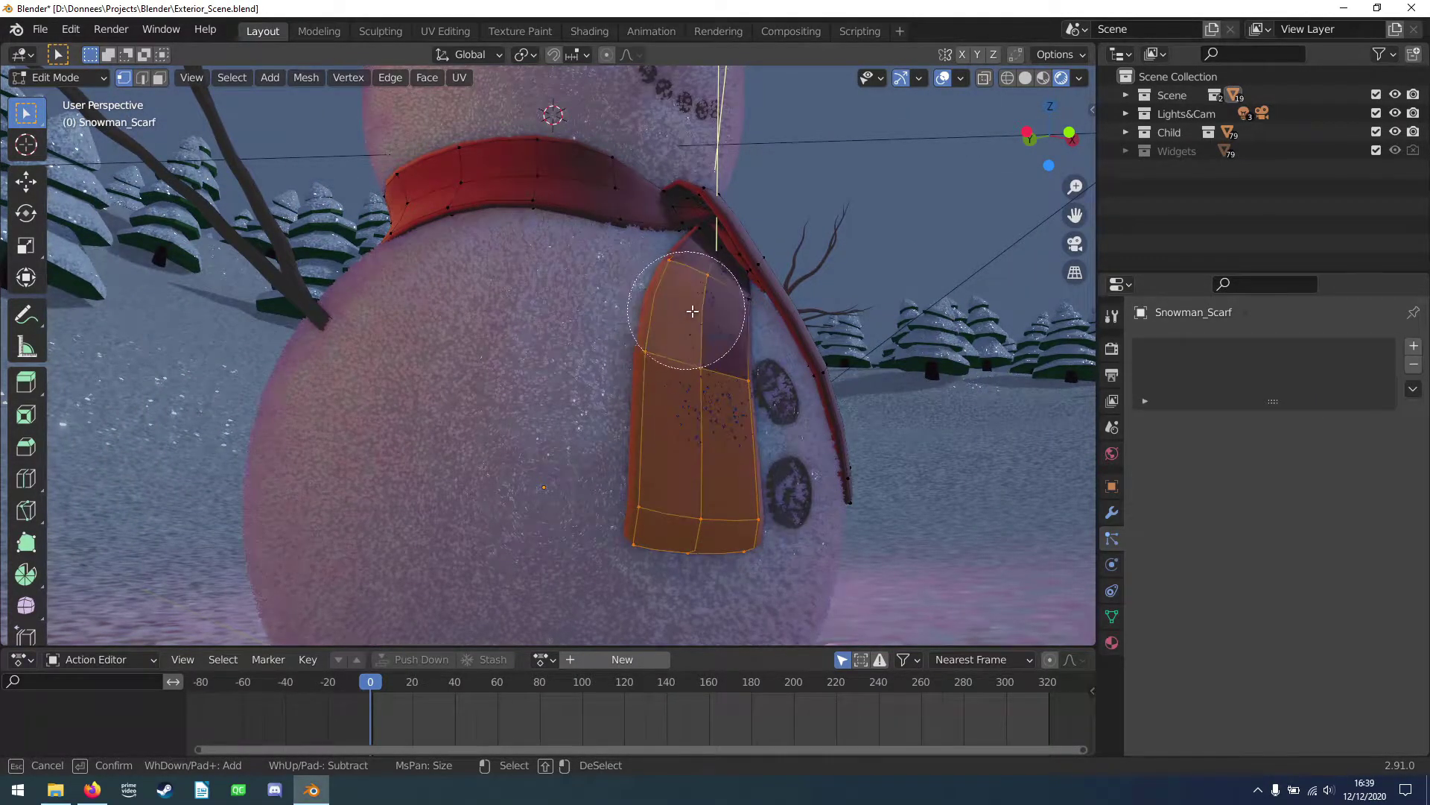
key(Escape)
mouse_move(693, 312)
middle_down()
mouse_move(690, 399)
mouse_move(591, 415)
mouse_move(673, 421)
middle_up()
key(g)
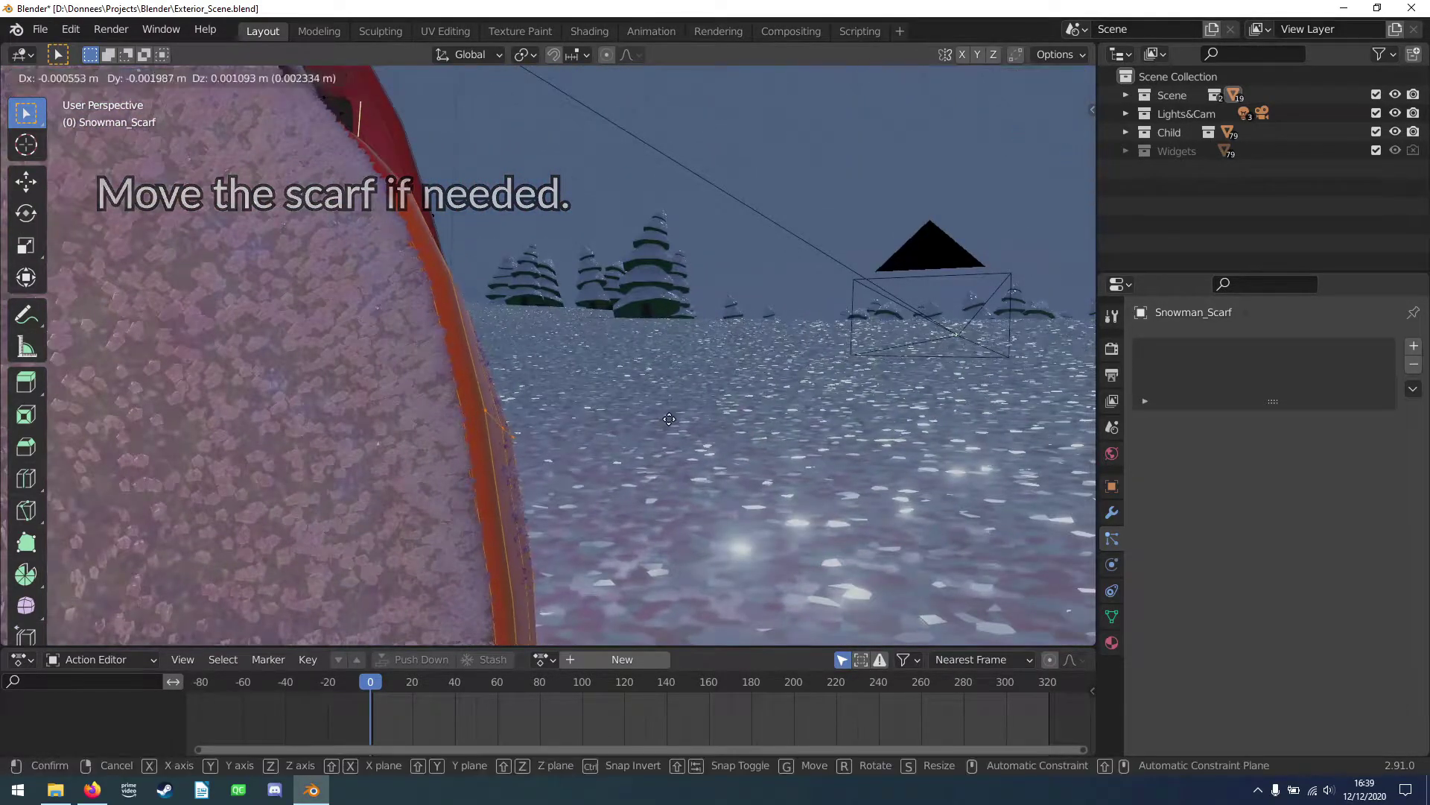
click(677, 418)
- Inspect the scarf, then select the snowman body and enter its Edit Mode
mouse_move(676, 418)
middle_down()
mouse_move(533, 415)
mouse_move(632, 409)
middle_up()
scroll(647, 418, down, 3)
mouse_move(530, 430)
middle_down()
mouse_move(587, 431)
mouse_move(618, 464)
mouse_move(646, 459)
mouse_move(669, 393)
middle_up()
click(669, 394)
key(Tab)
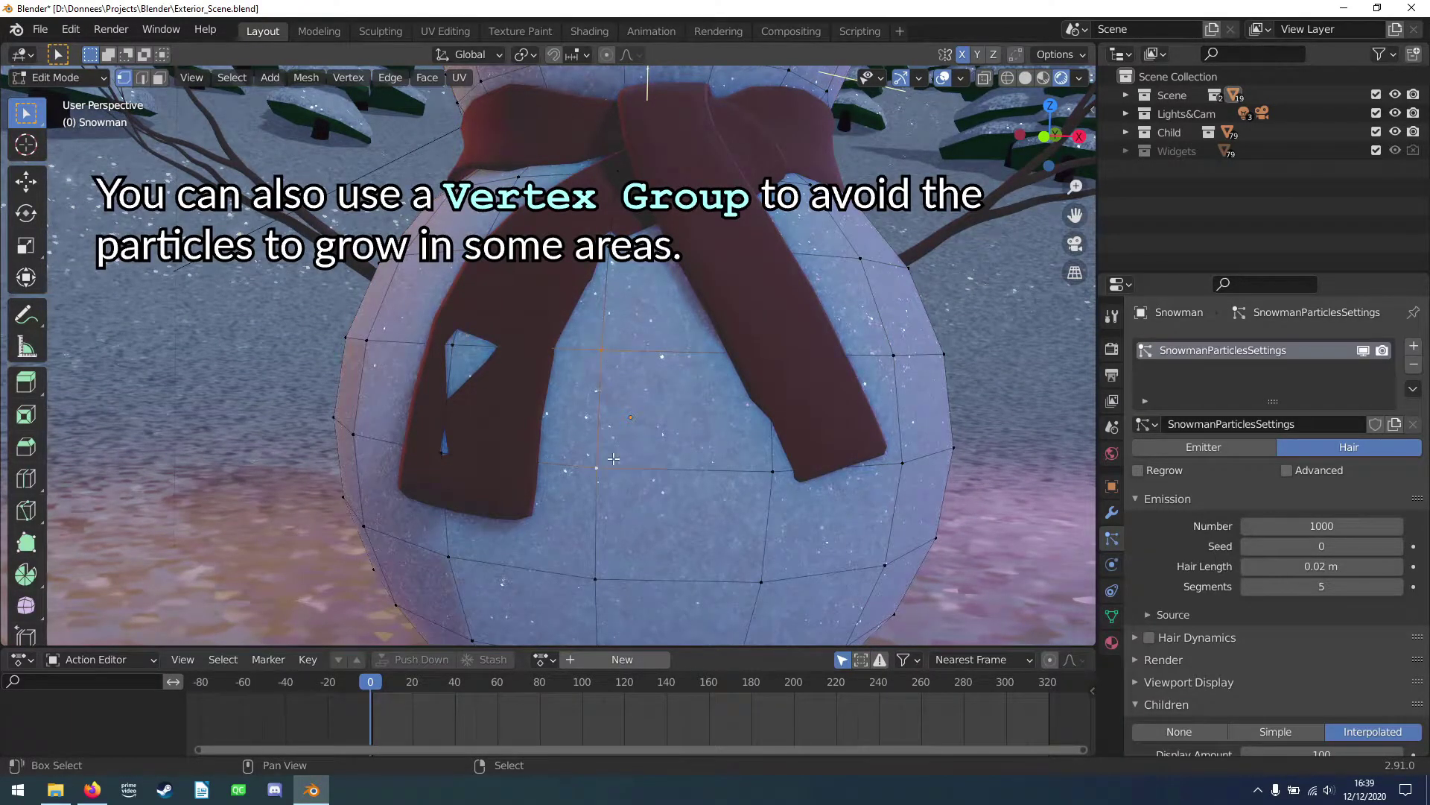
- Add a vertex group named Particles to the snowman mesh
scroll(613, 454, down, 3)
scroll(633, 372, down, 2)
key(Tab)
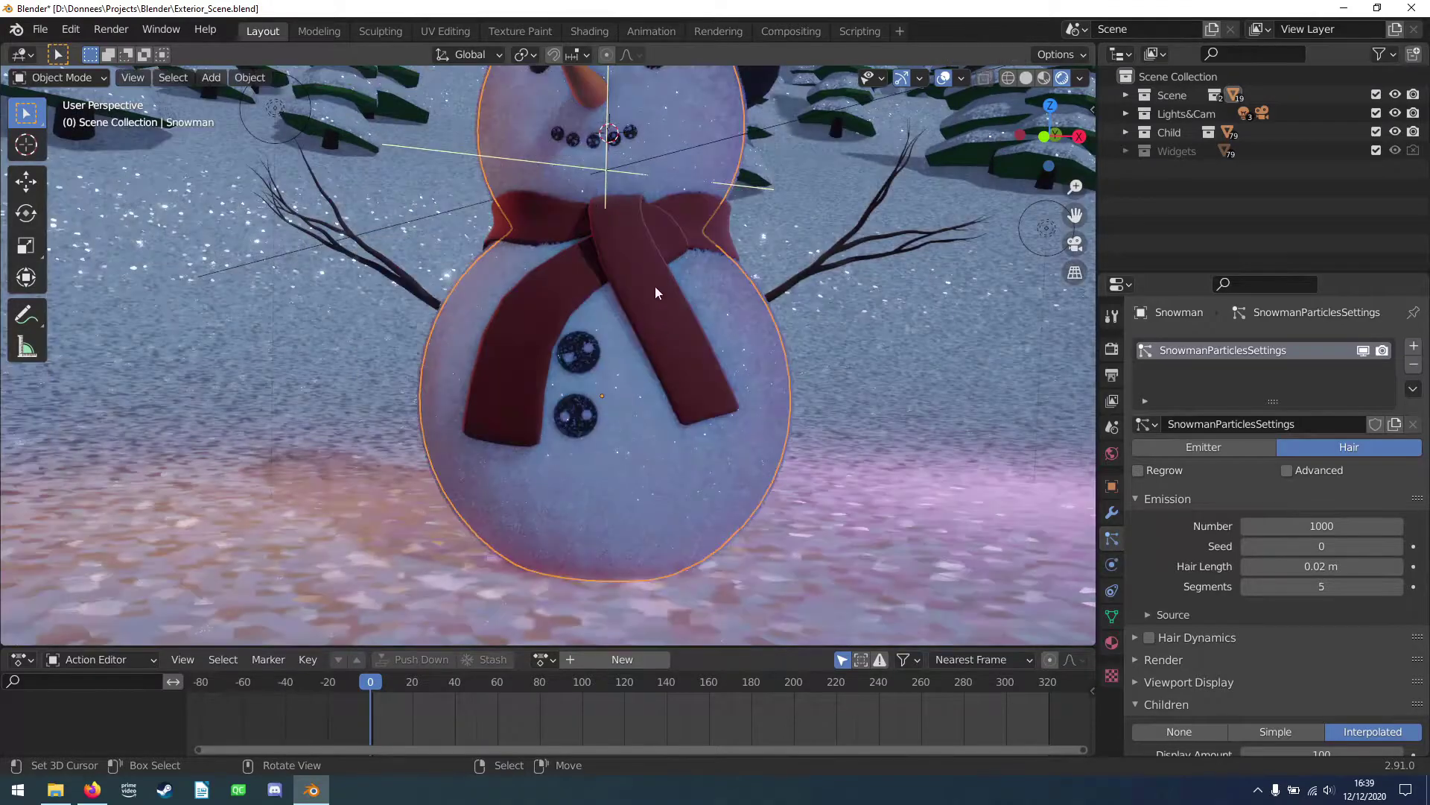
middle_drag(650, 324, 641, 396)
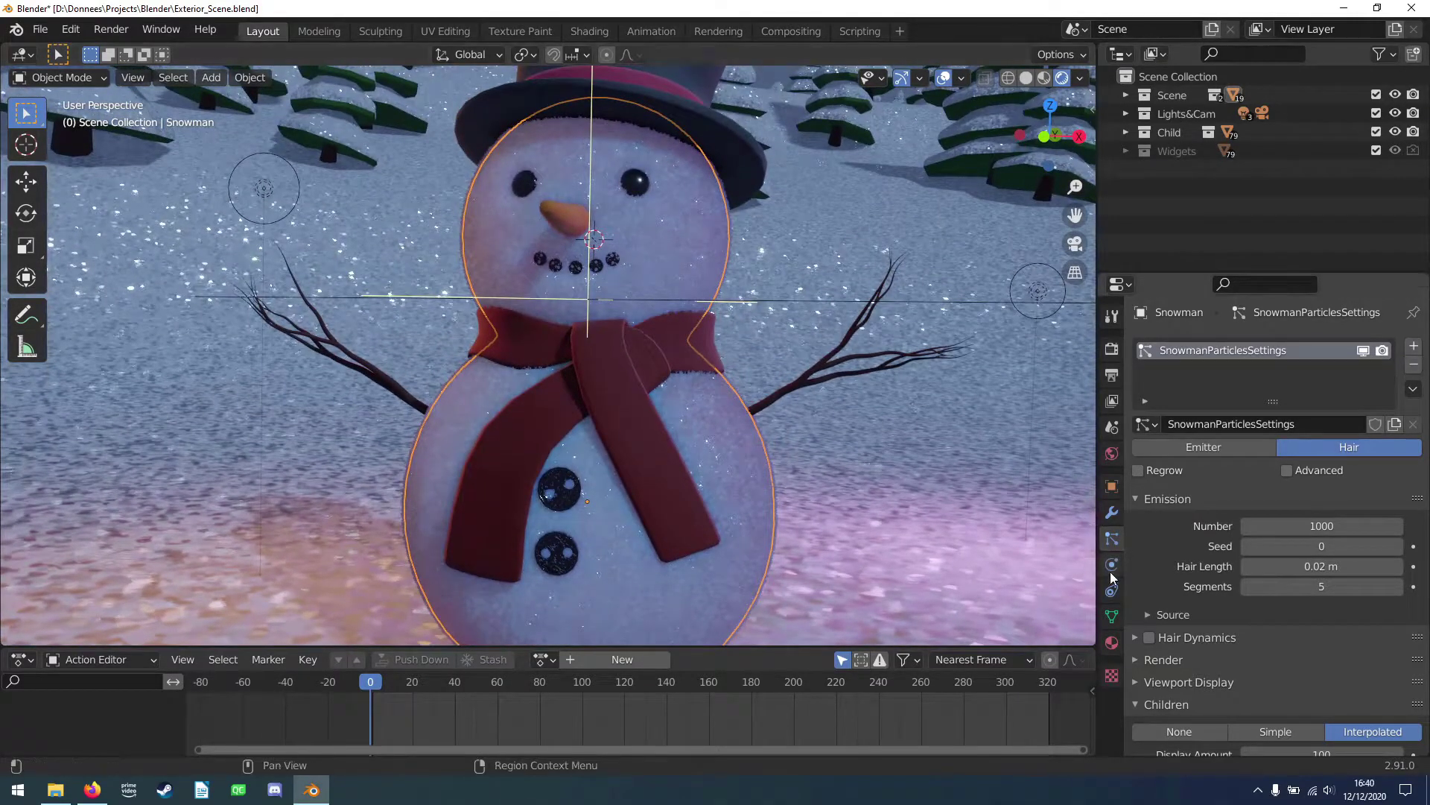
click(1111, 616)
click(1413, 401)
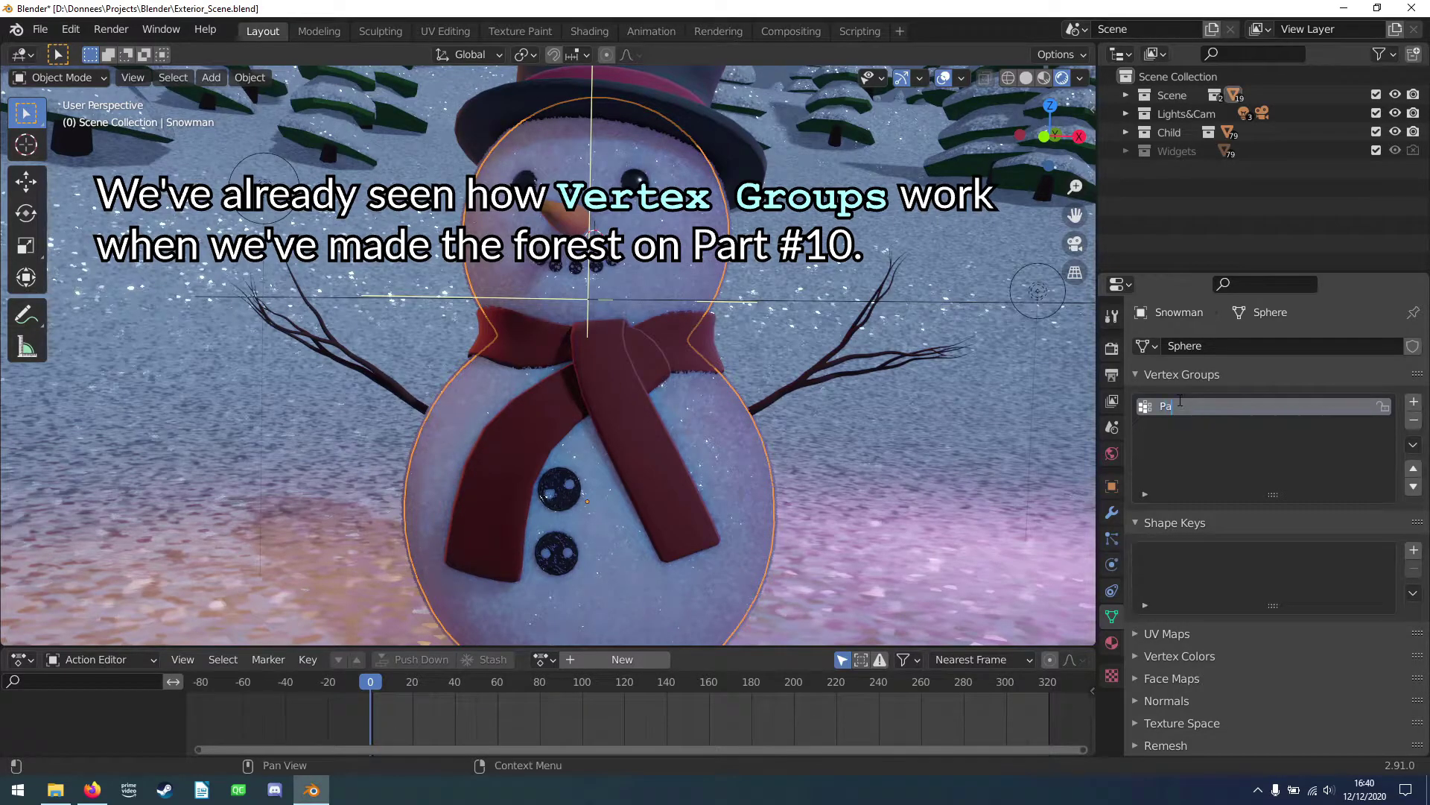
text(rticles)
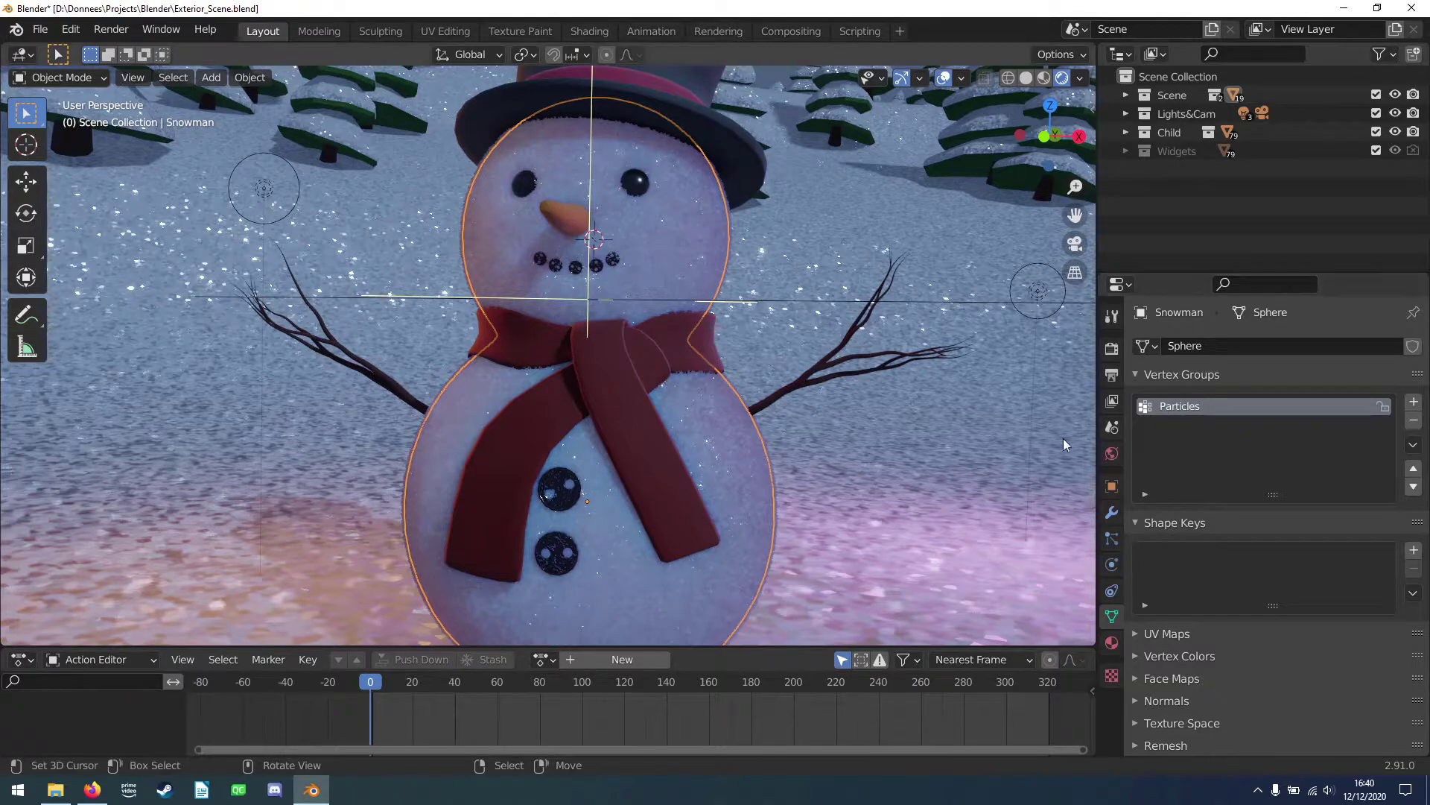
- Select the faces around the snowman's eye and mouth in Edit Mode
key(Tab)
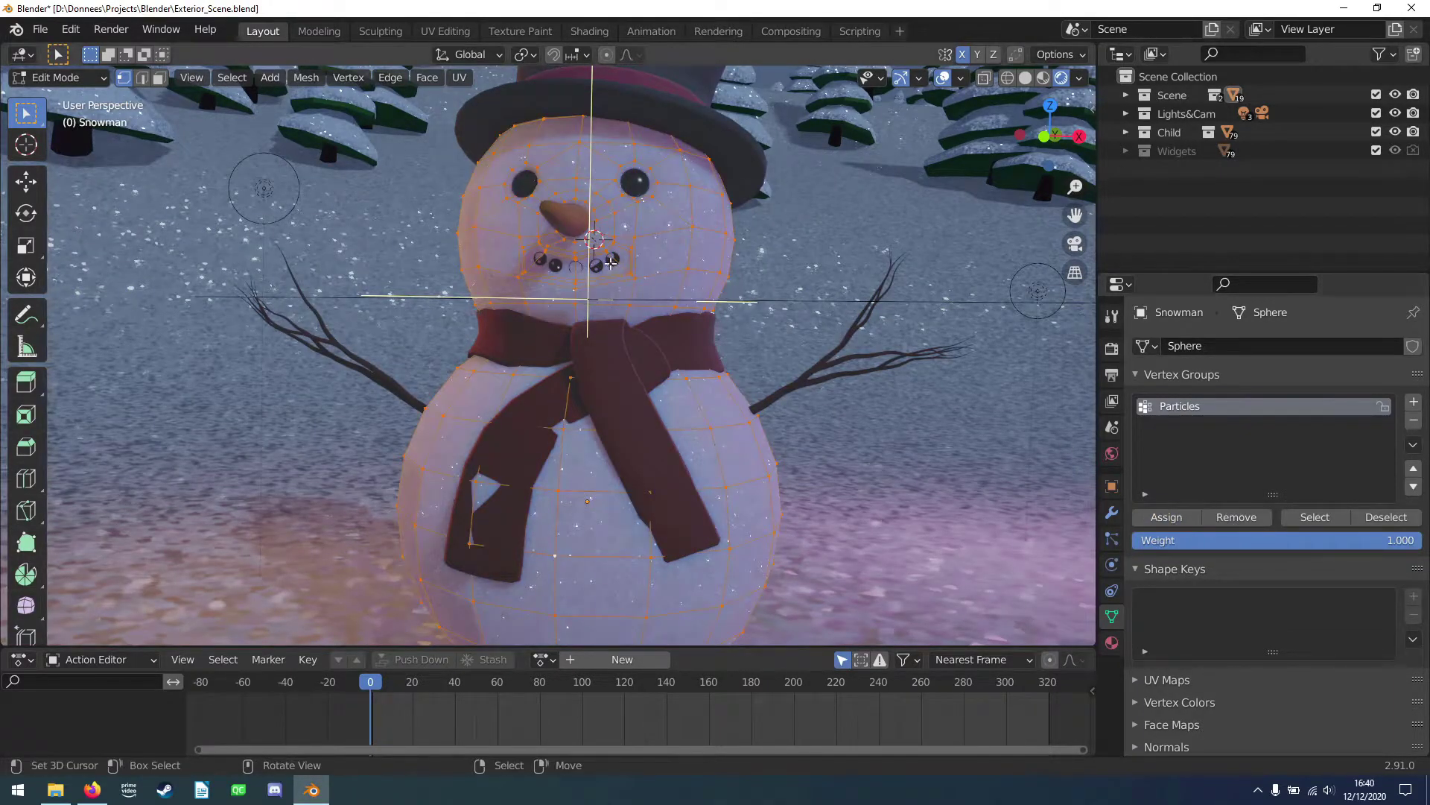
middle_drag(782, 355, 615, 353)
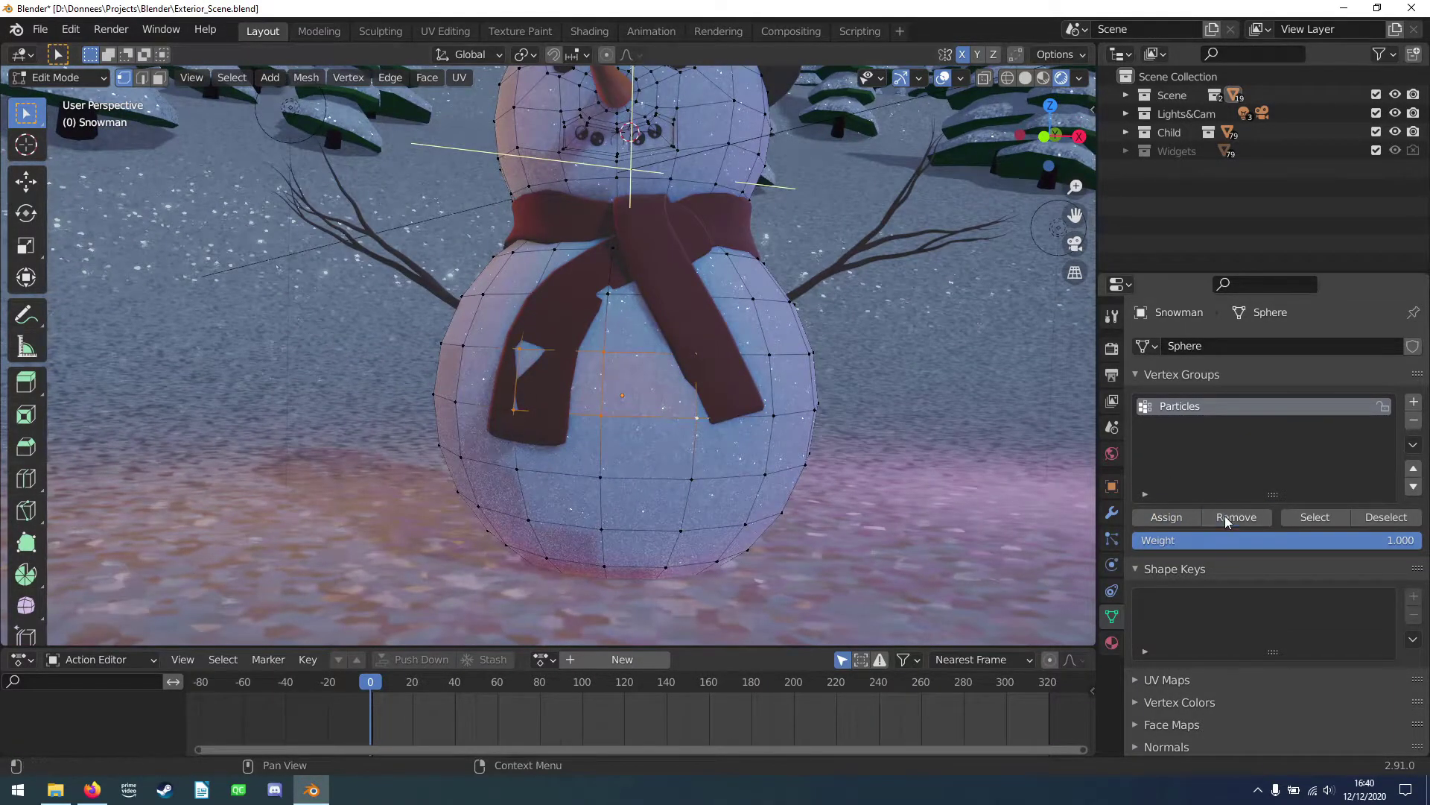
scroll(763, 308, up, 5)
key(l)
alt+click(764, 307)
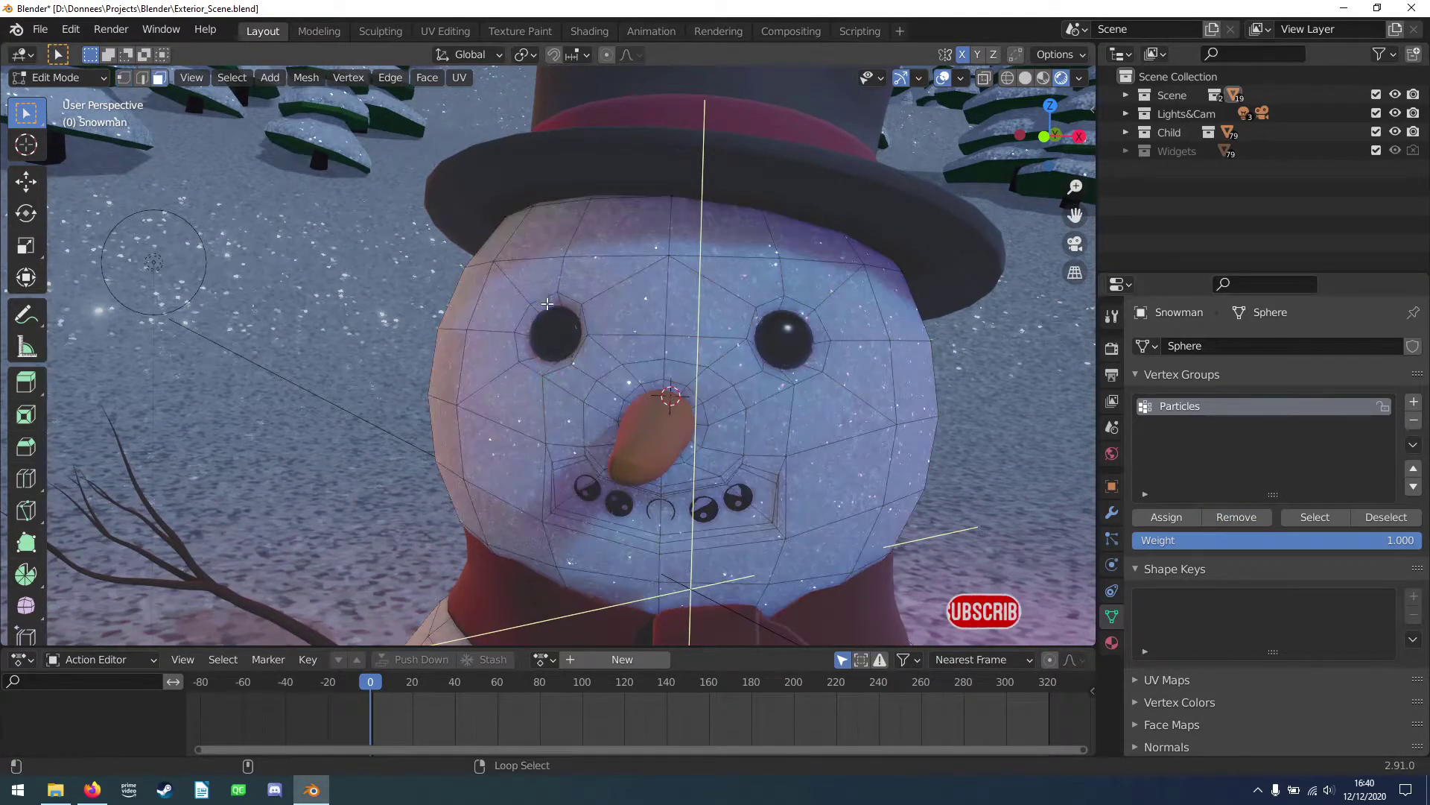
click(759, 489)
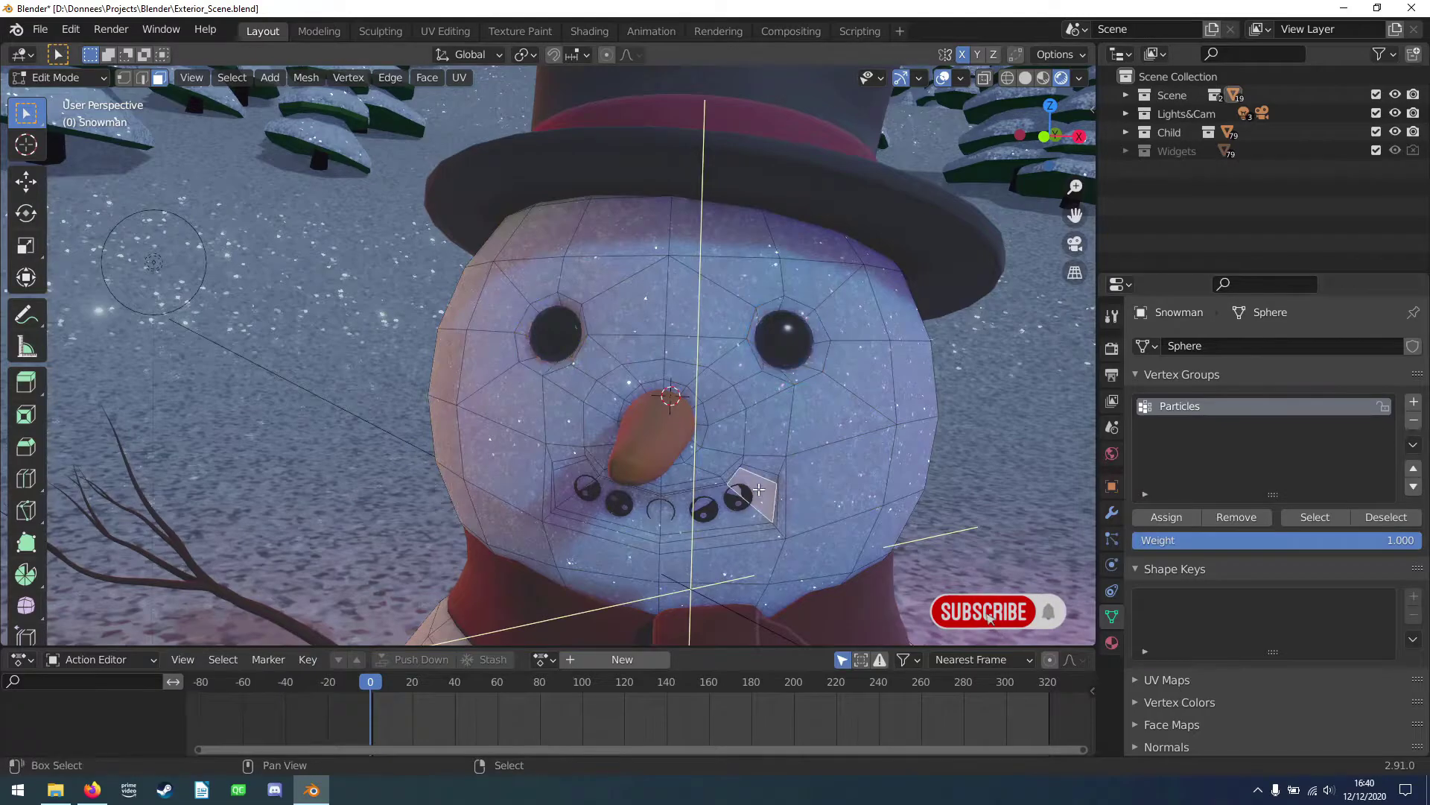
key(Tab)
- Use the Particles vertex group as the hair Density group
click(1111, 538)
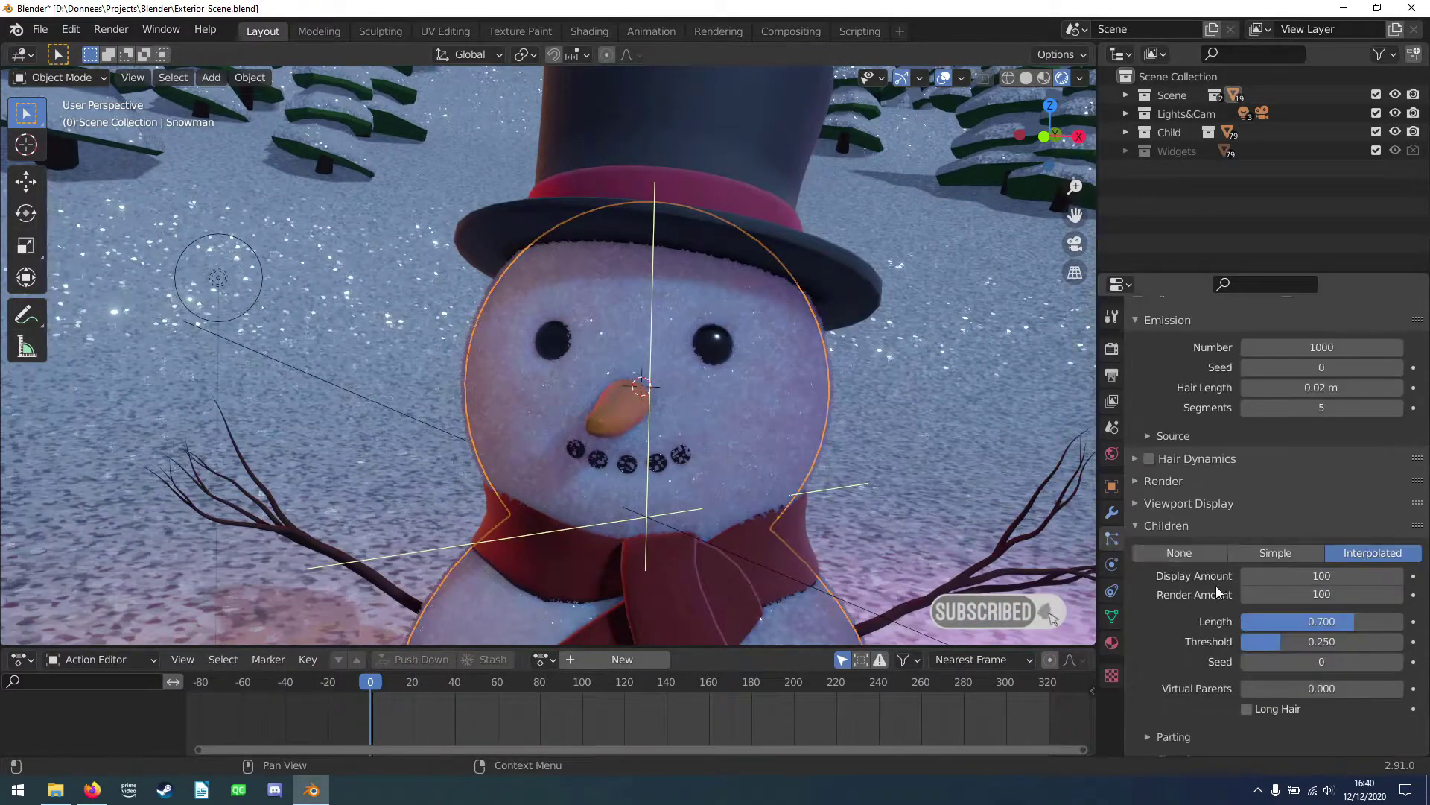
scroll(1216, 586, down, 10)
scroll(1170, 677, down, 4)
scroll(762, 365, up, 3)
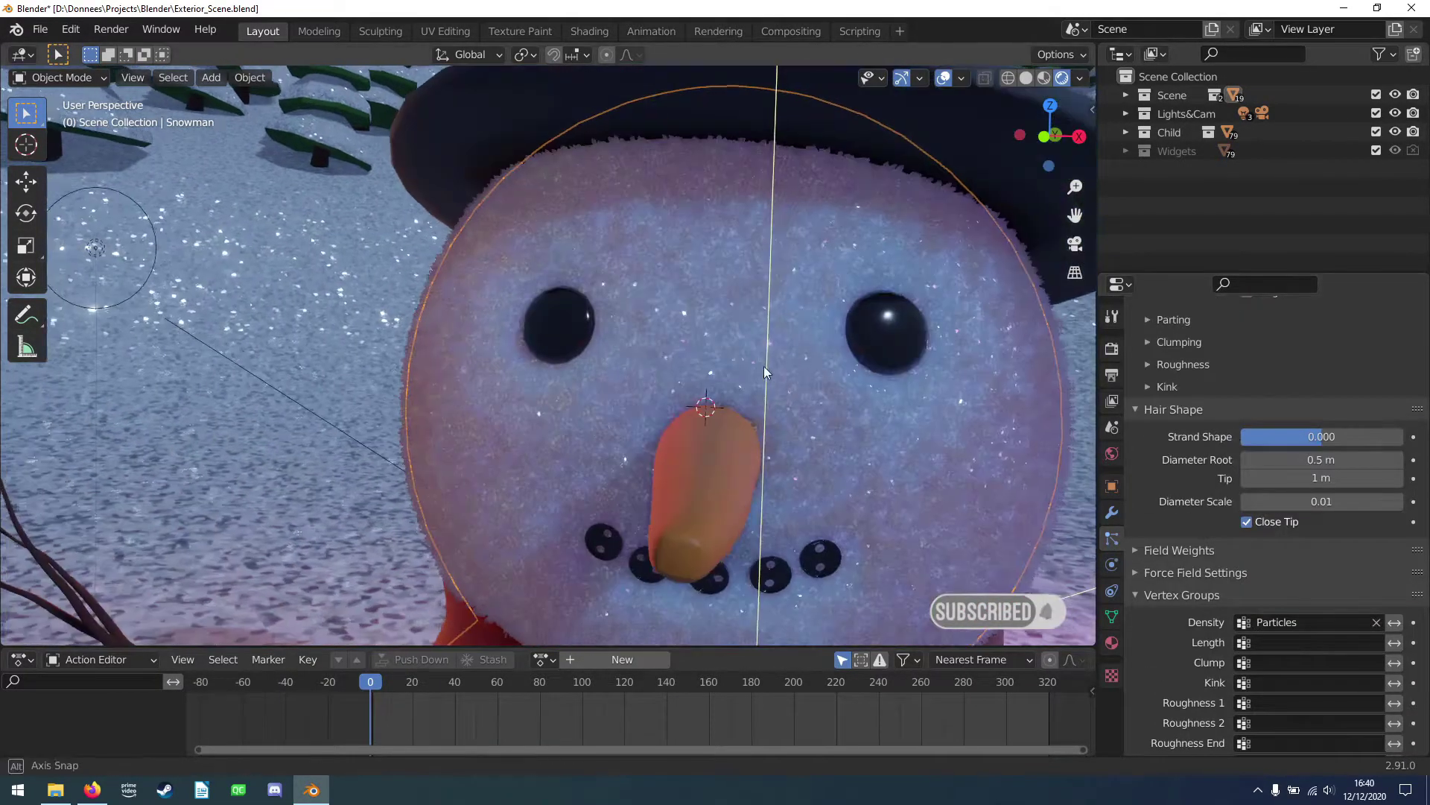
middle_drag(763, 365, 900, 362)
scroll(779, 431, down, 3)
middle_drag(779, 431, 758, 201)
scroll(714, 329, up, 4)
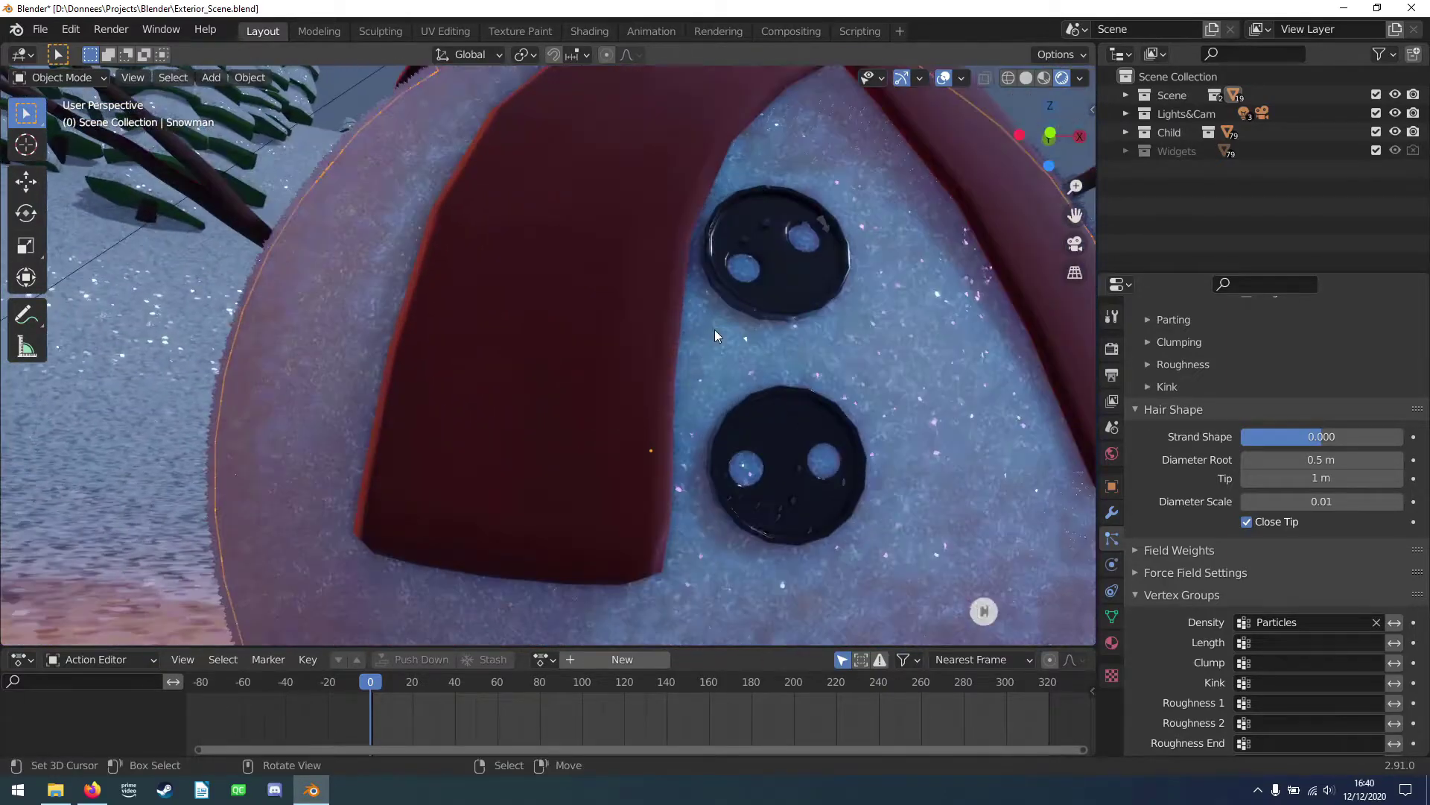
- Remove the faces beneath the scarf from the Particles group
key(Tab)
scroll(714, 329, down, 5)
shift+click(798, 354)
shift+click(800, 495)
click(1111, 616)
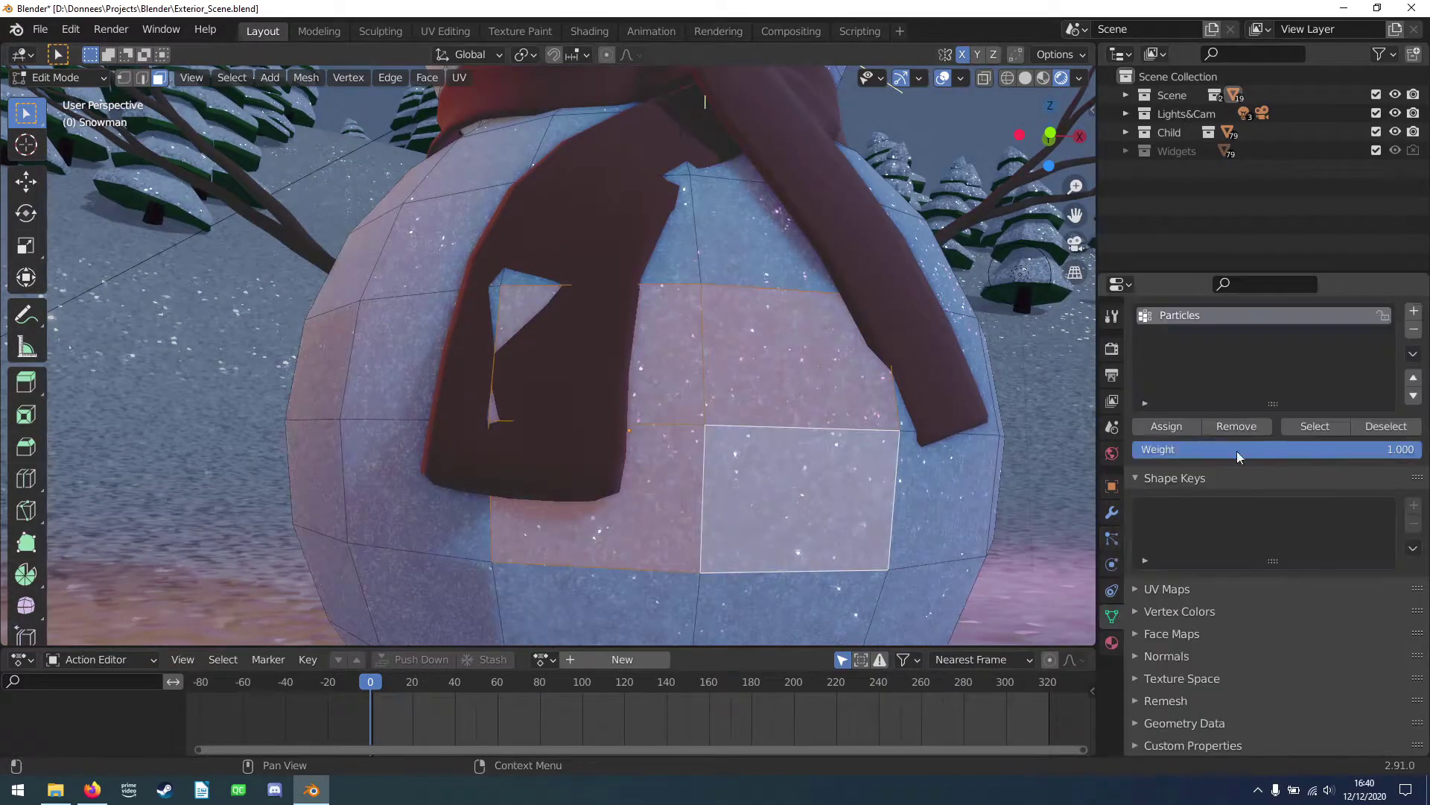
key(Tab)
scroll(745, 417, down, 3)
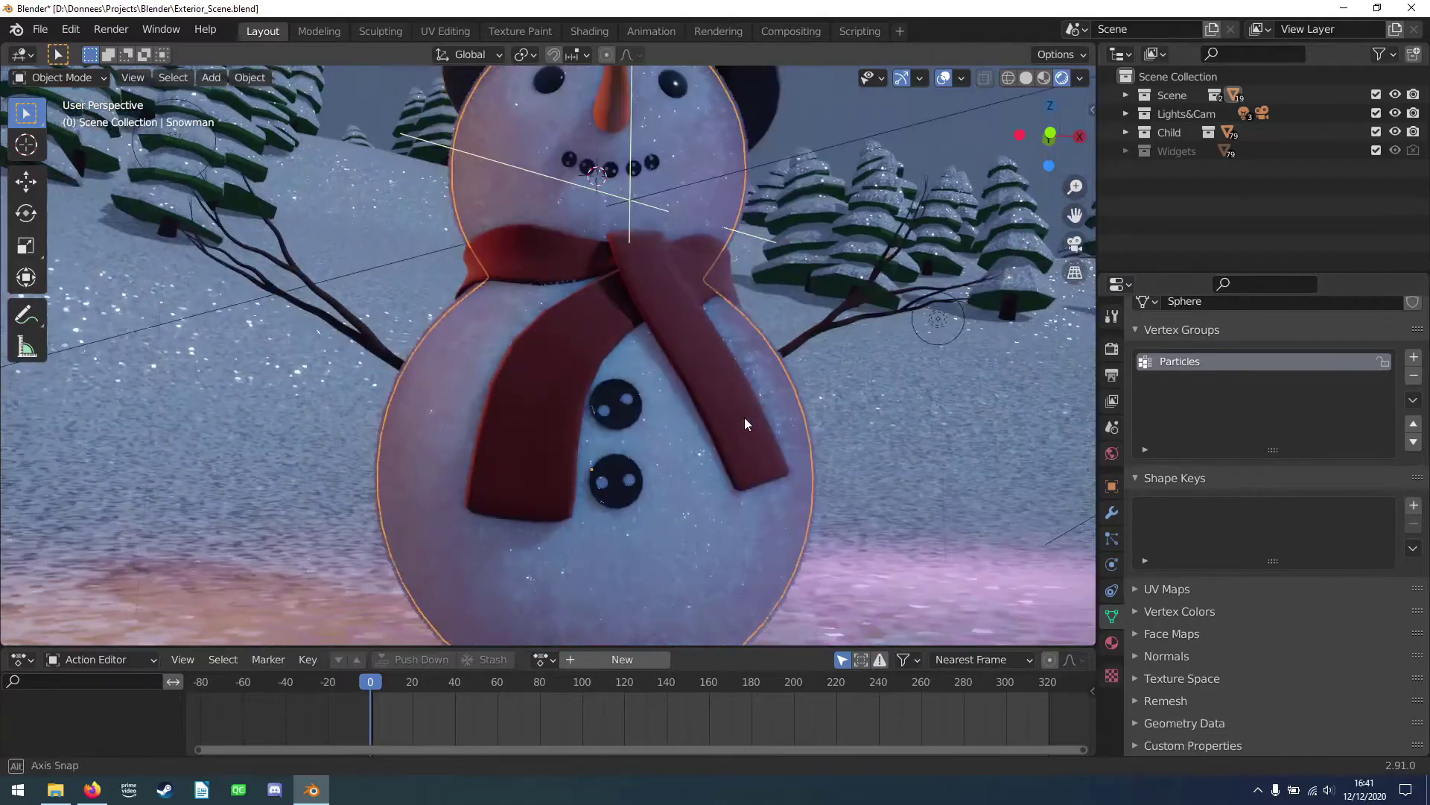
mouse_move(745, 417)
middle_down()
mouse_move(521, 420)
mouse_move(812, 448)
middle_up()
- View through the scene camera and render the final image with F12
key(KP_0)
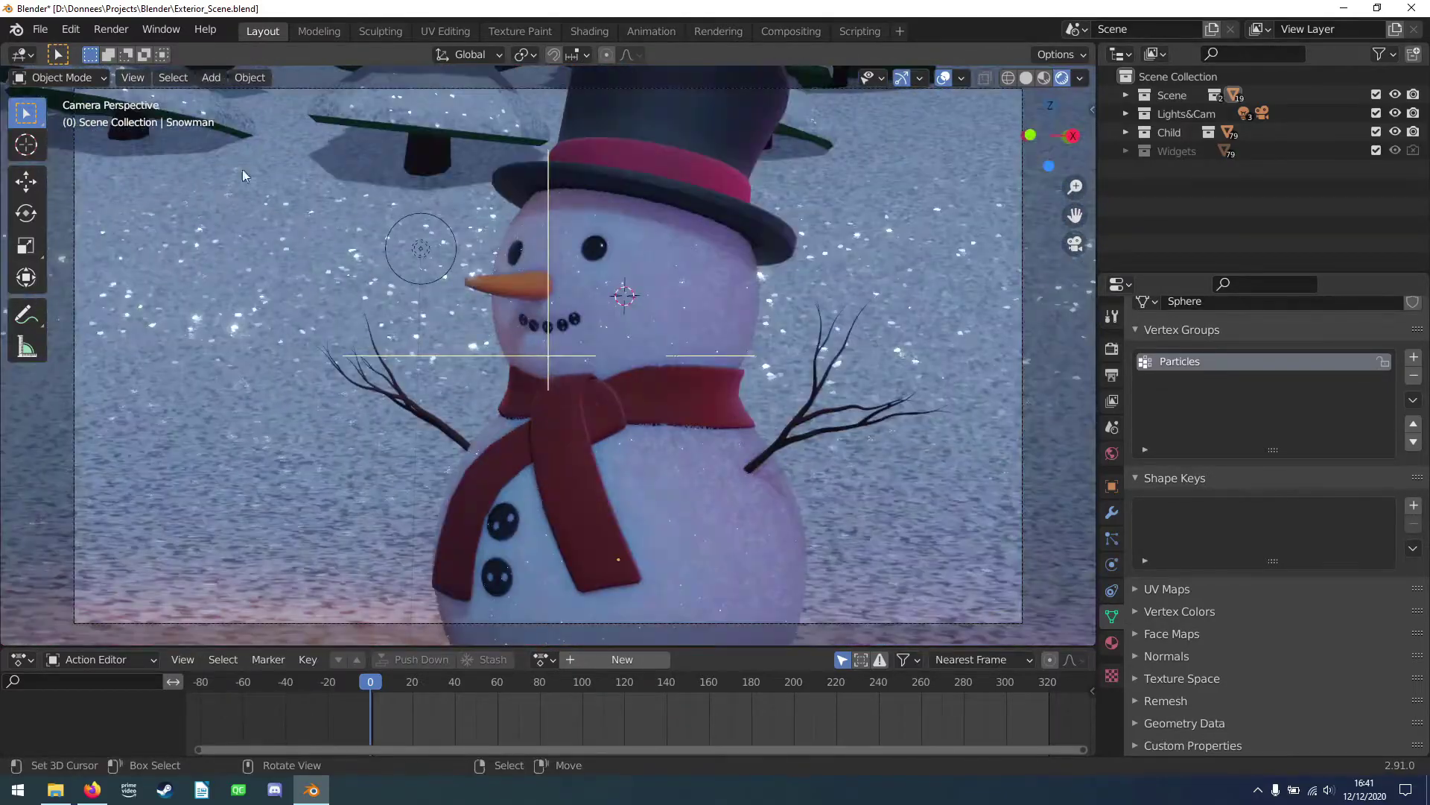
key(F12)
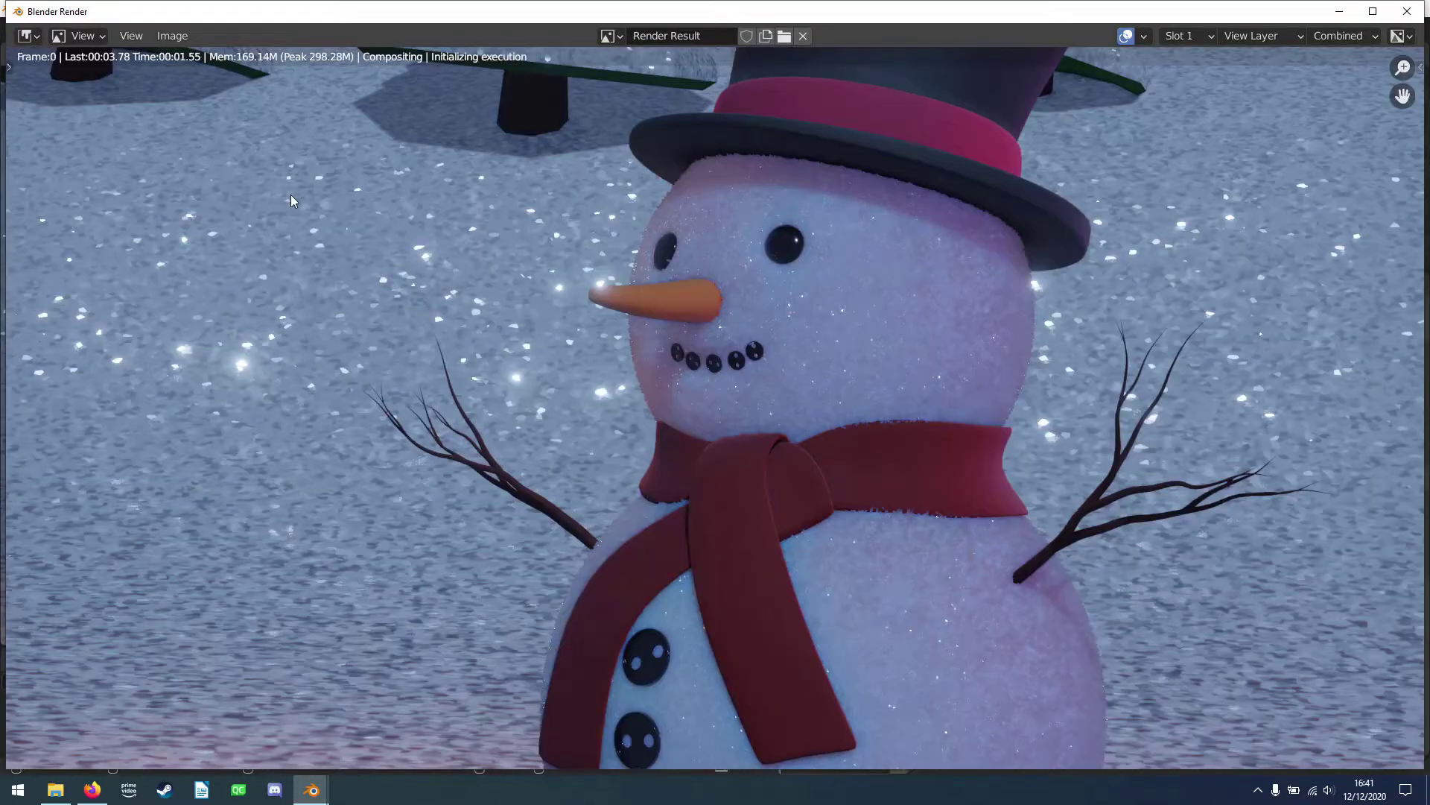